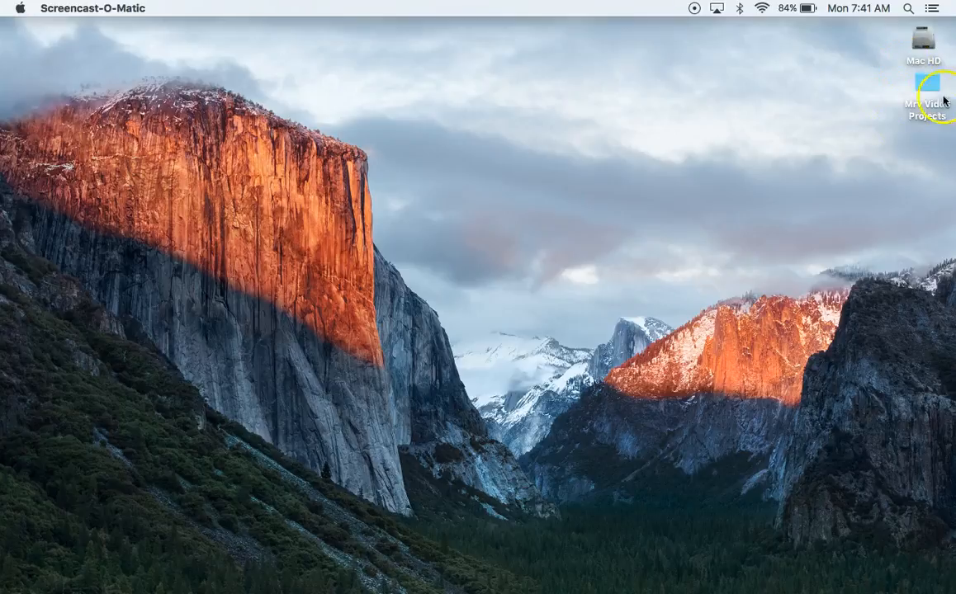
Create a new folder on the desktop and move it to the Trash
right_click(882, 84)
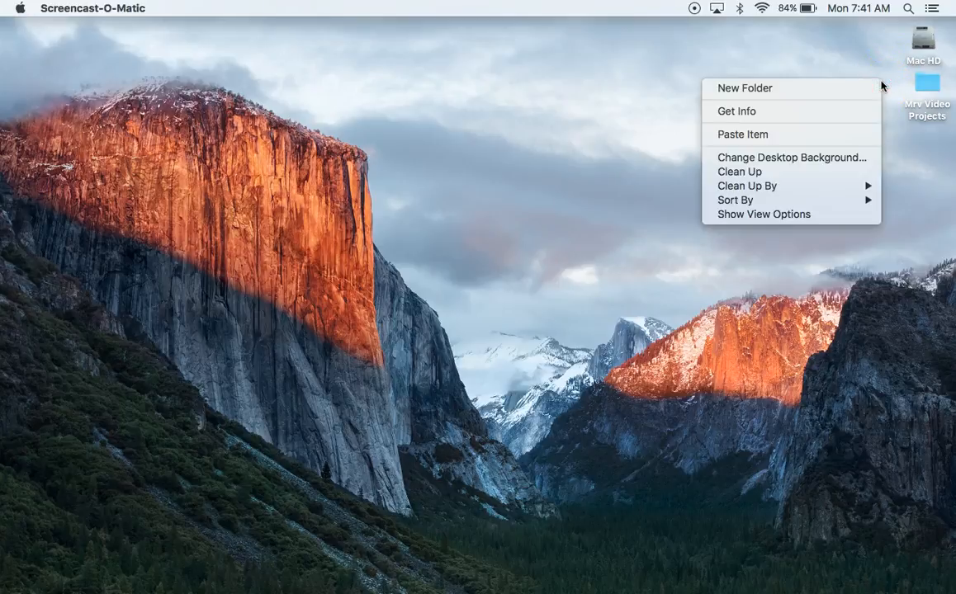
left_click(802, 88)
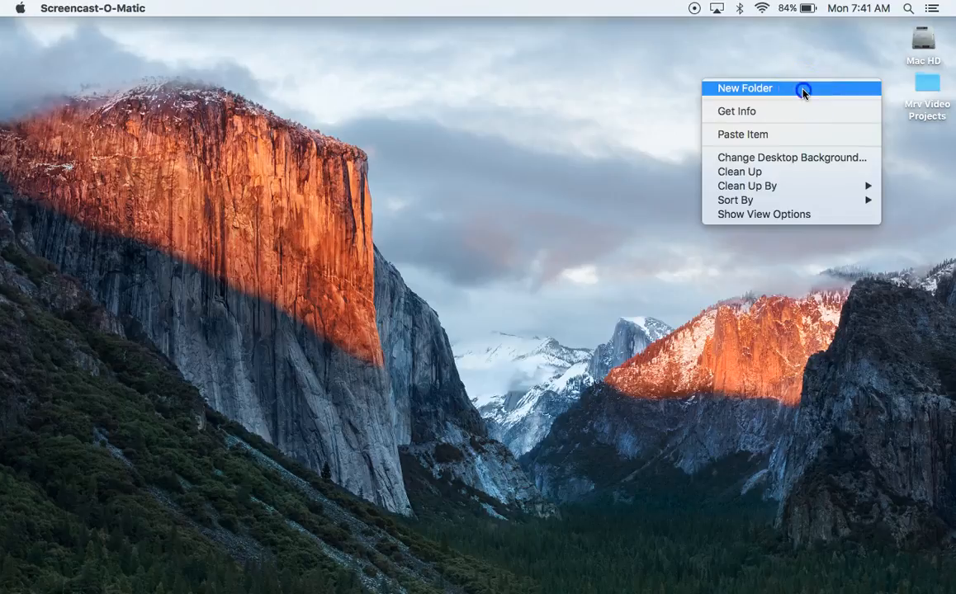
left_click(883, 104)
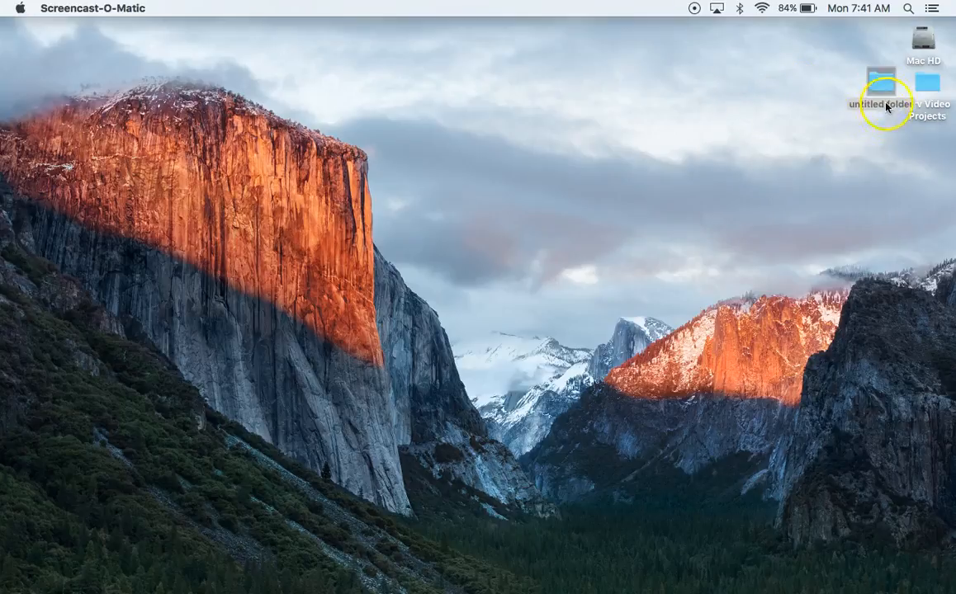
key("Return")
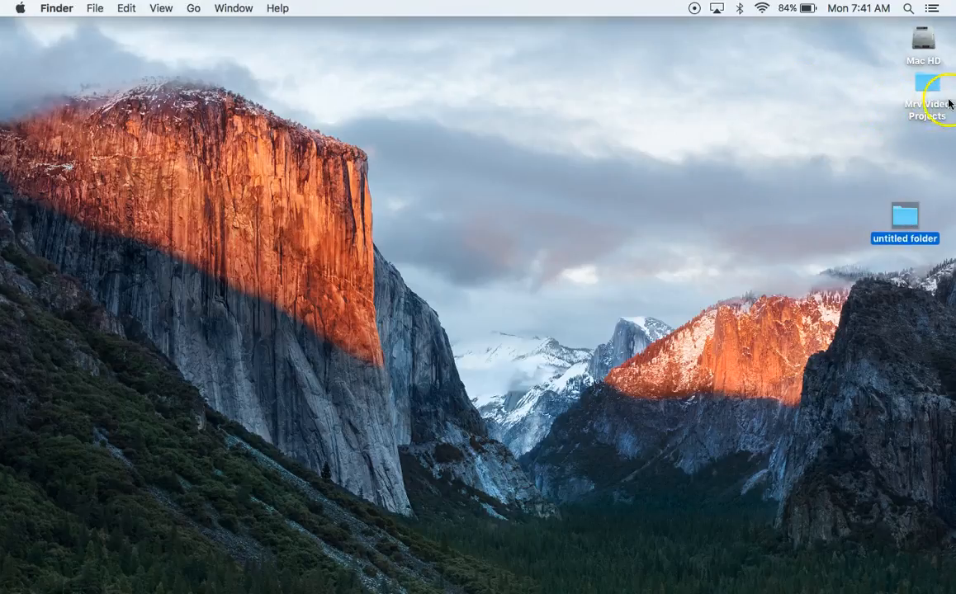
left_click(905, 218)
left_click_drag(906, 222, 845, 571)
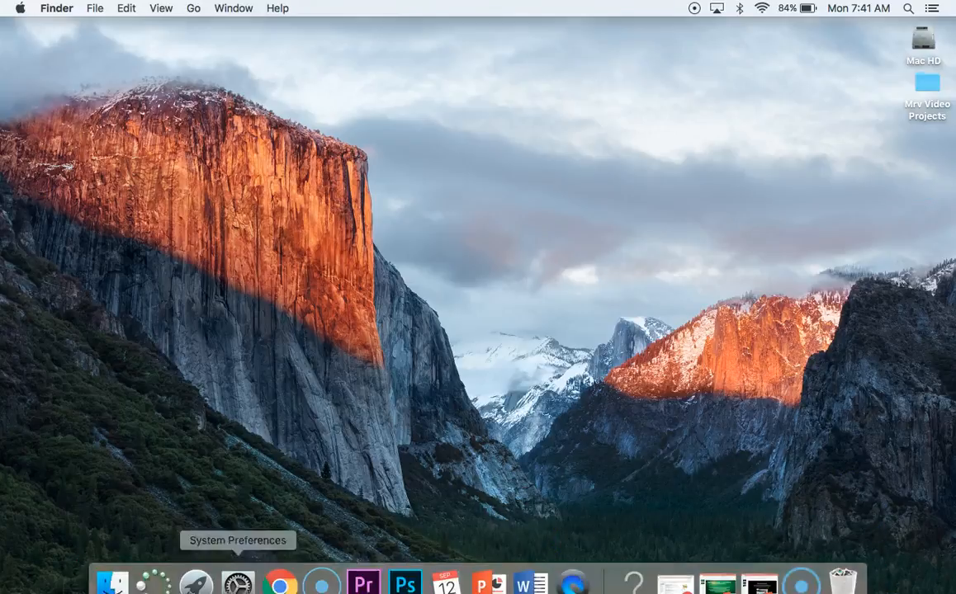
Open a Finder window and look through the Desktop, Downloads and Applications locations
left_click(112, 571)
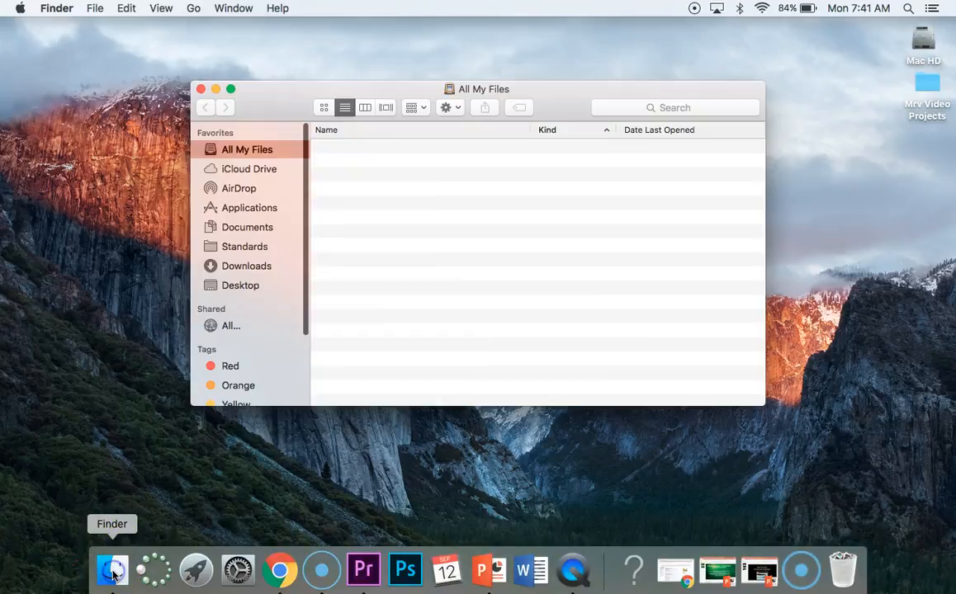
left_click(245, 285)
left_click(247, 266)
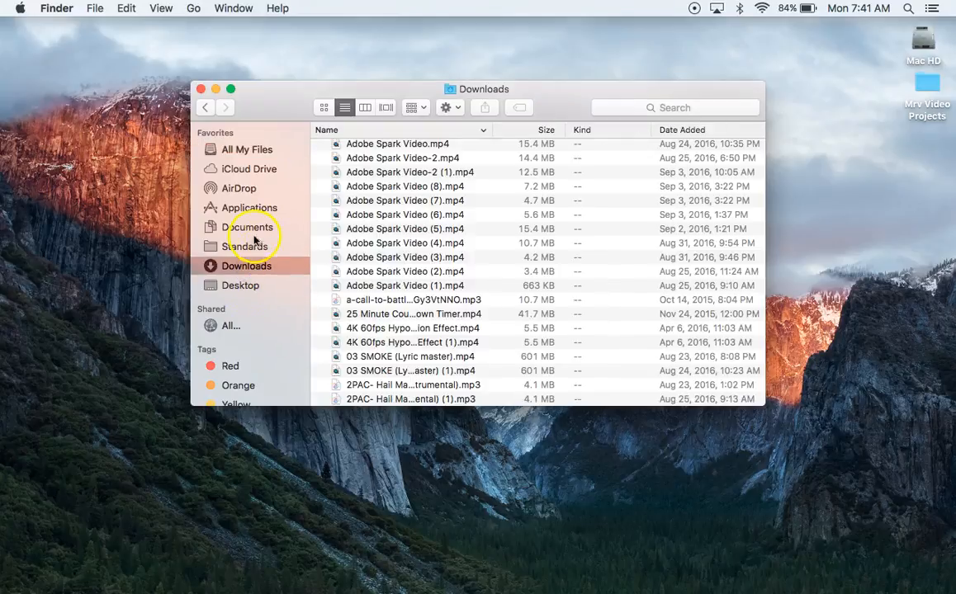
left_click(250, 207)
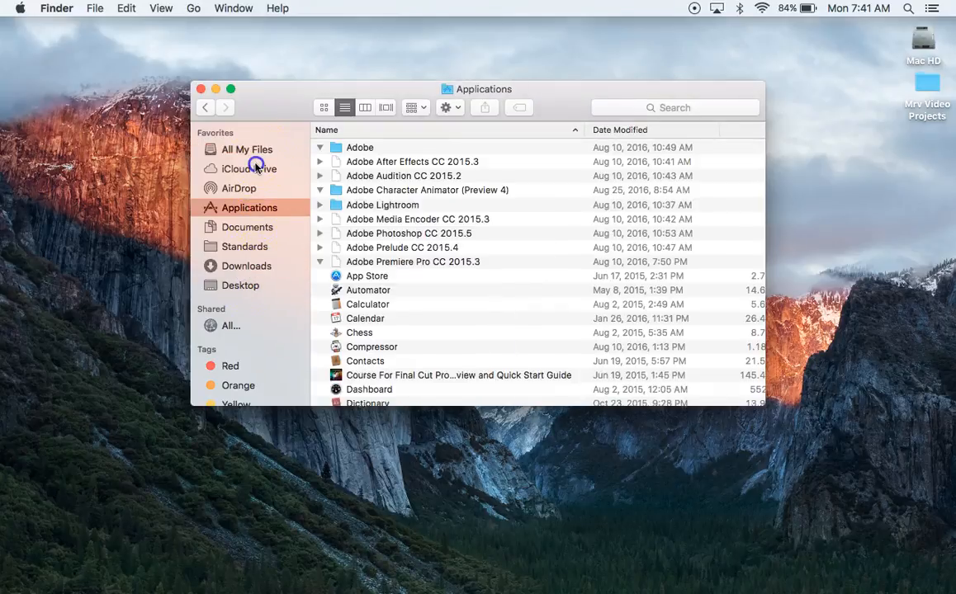
left_click(255, 168)
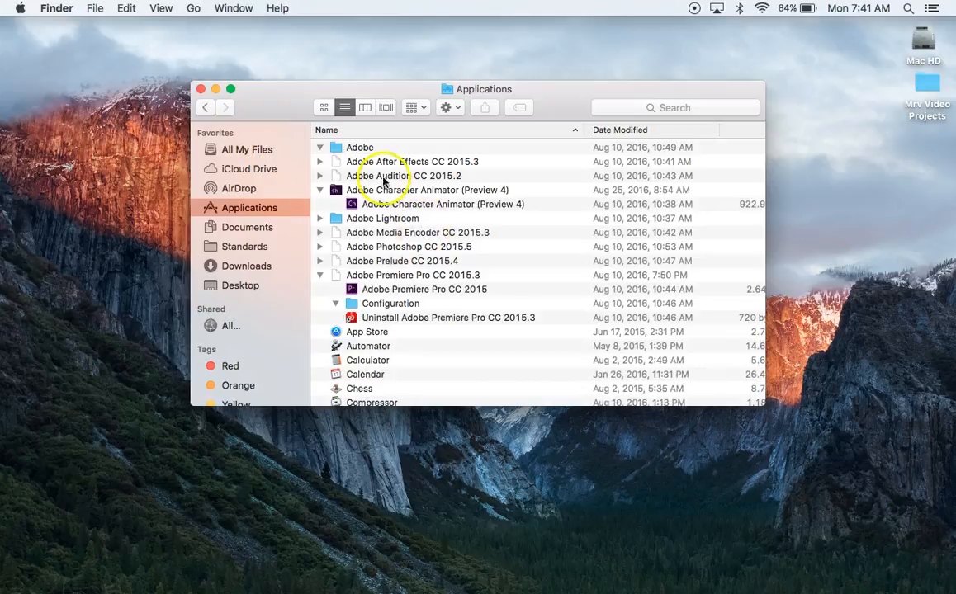
scroll(380, 260, "down", 20)
scroll(380, 260, "up", 20)
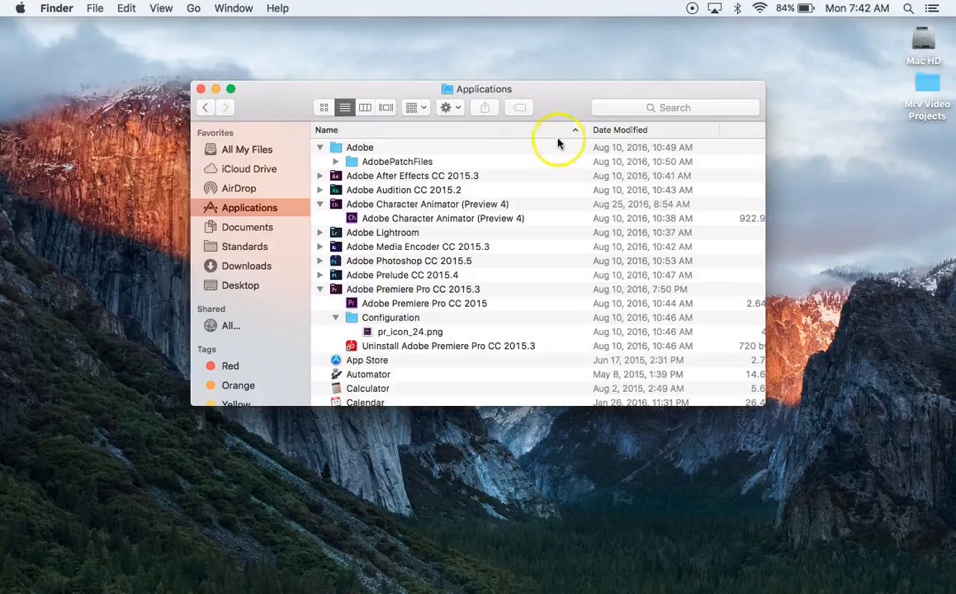
Search the Mac for "mrv construction" and close the Finder window
left_click(652, 108)
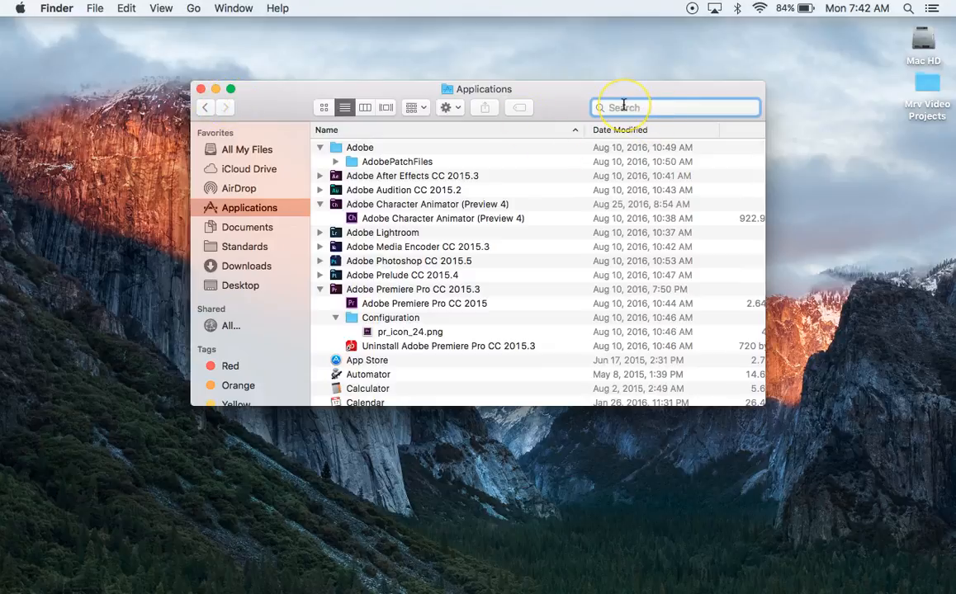
type("mrv construction")
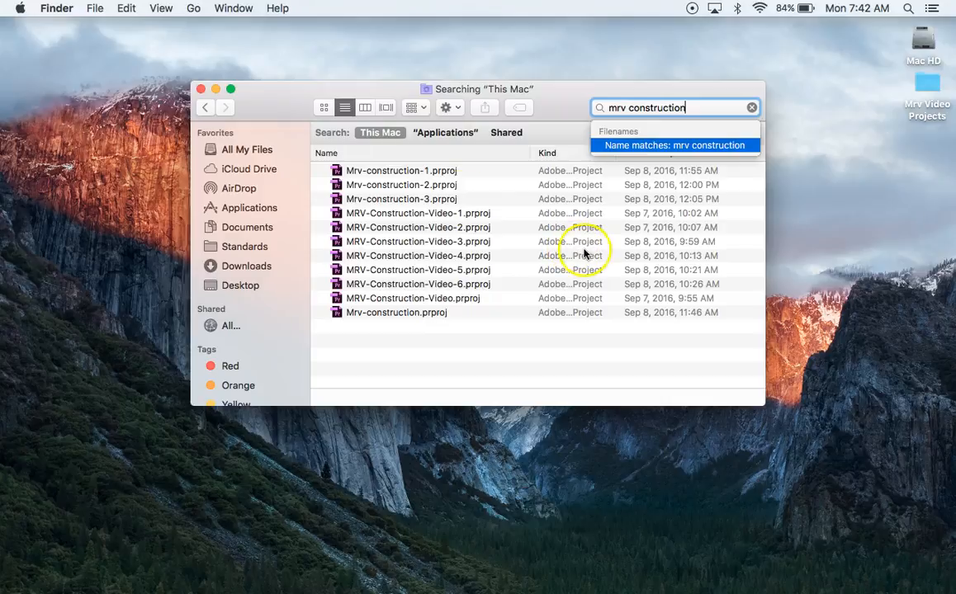
left_click(200, 88)
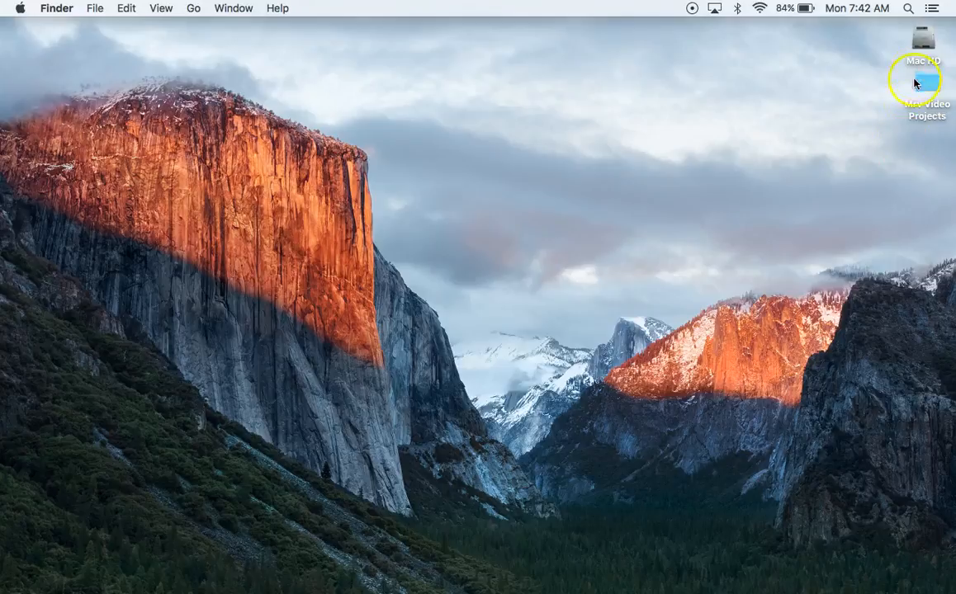
Open the Mrv Video Projects folder from the desktop, check its project folders and close the window
double_click(929, 87)
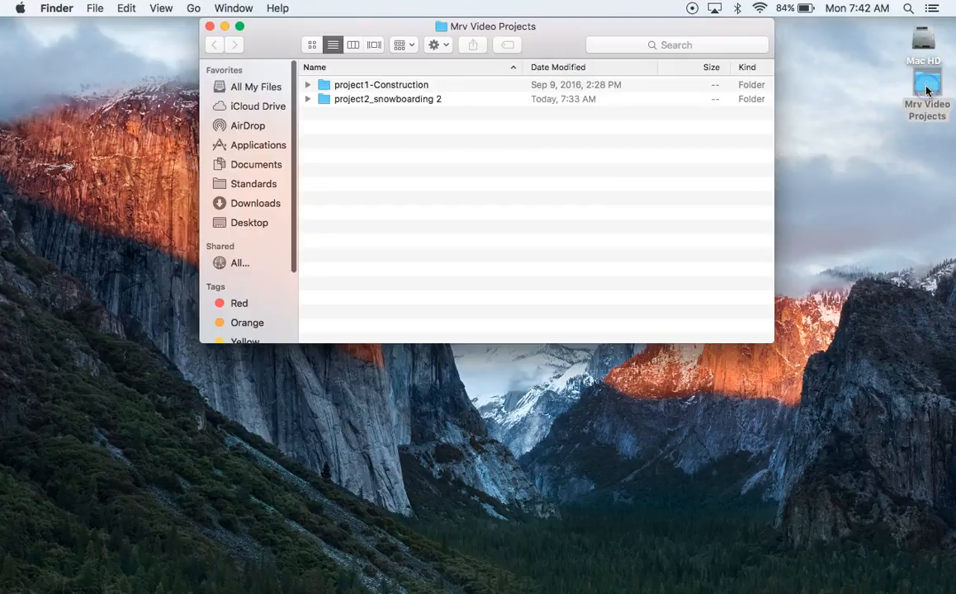
left_click(372, 86)
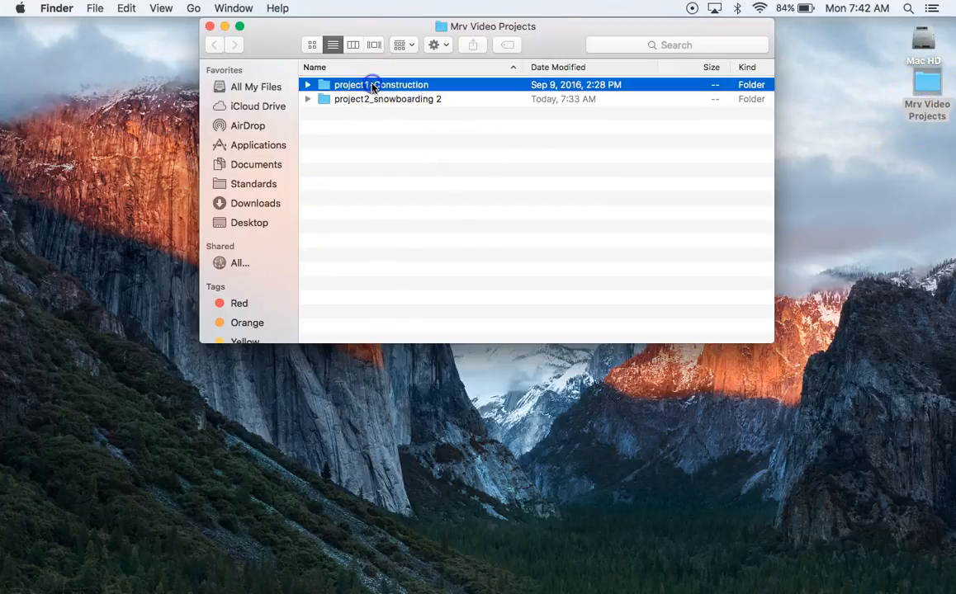
left_click_drag(551, 41, 563, 39)
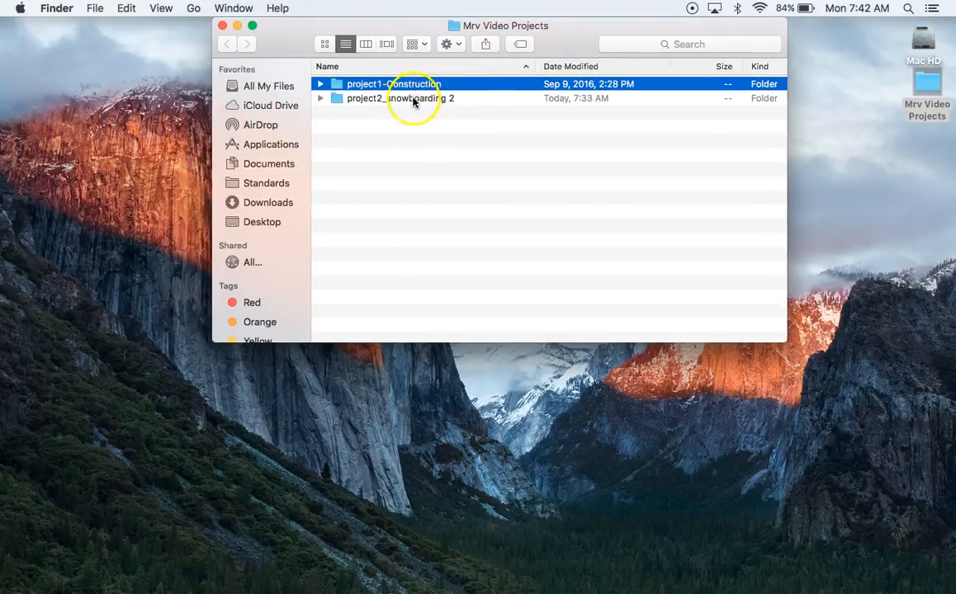
left_click(221, 24)
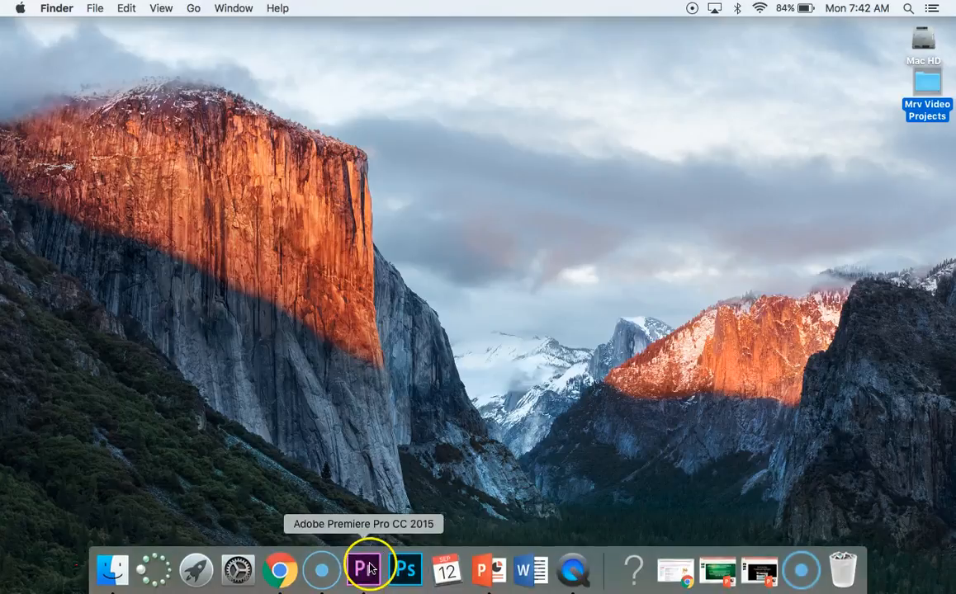
Switch to Premiere Pro and try to start a new project from its start screen
left_click(368, 567)
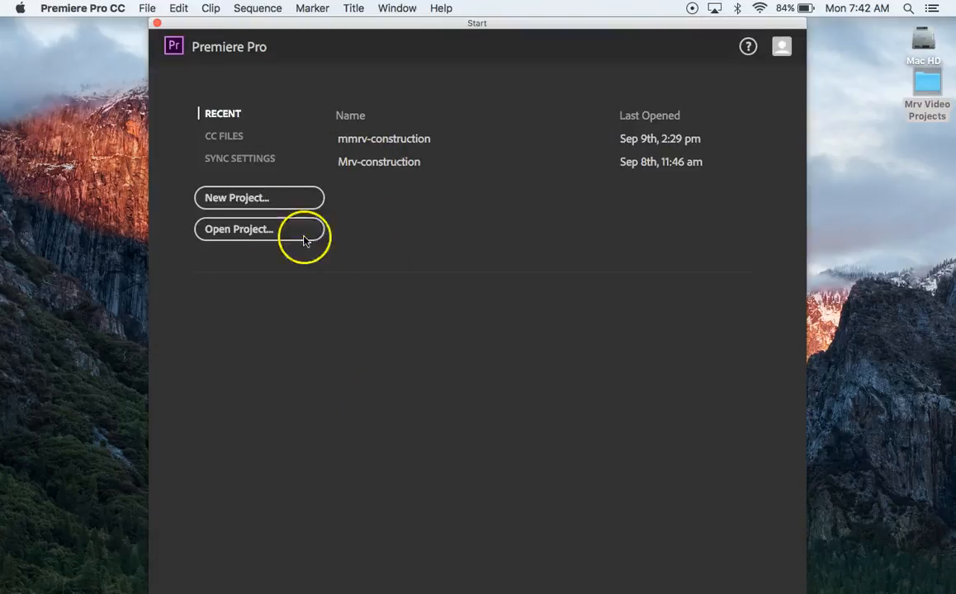
left_click(243, 196)
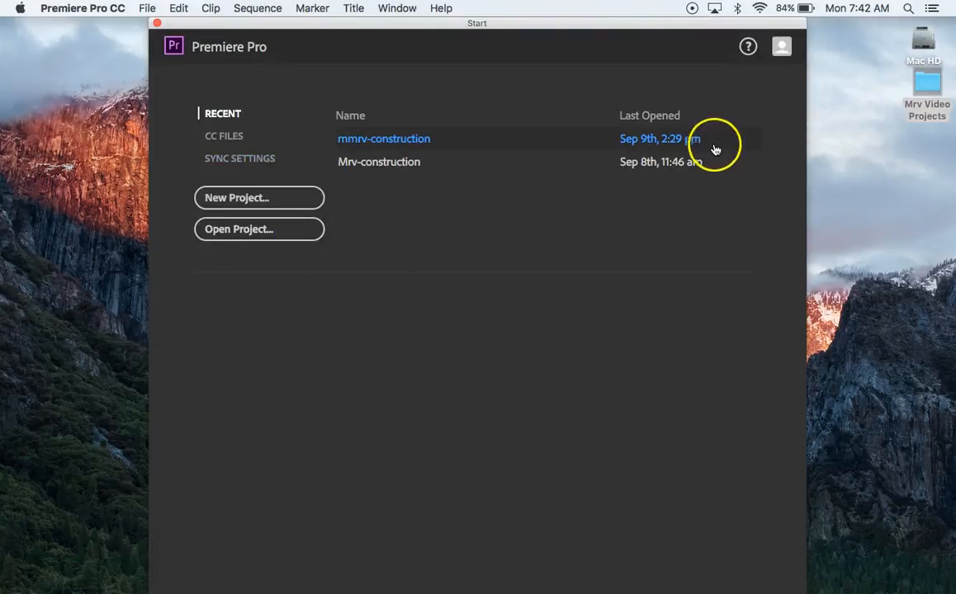
Open the project2_snowboarding 2 folder inside Mrv Video Projects in Finder and expand its pre-production folder
double_click(924, 82)
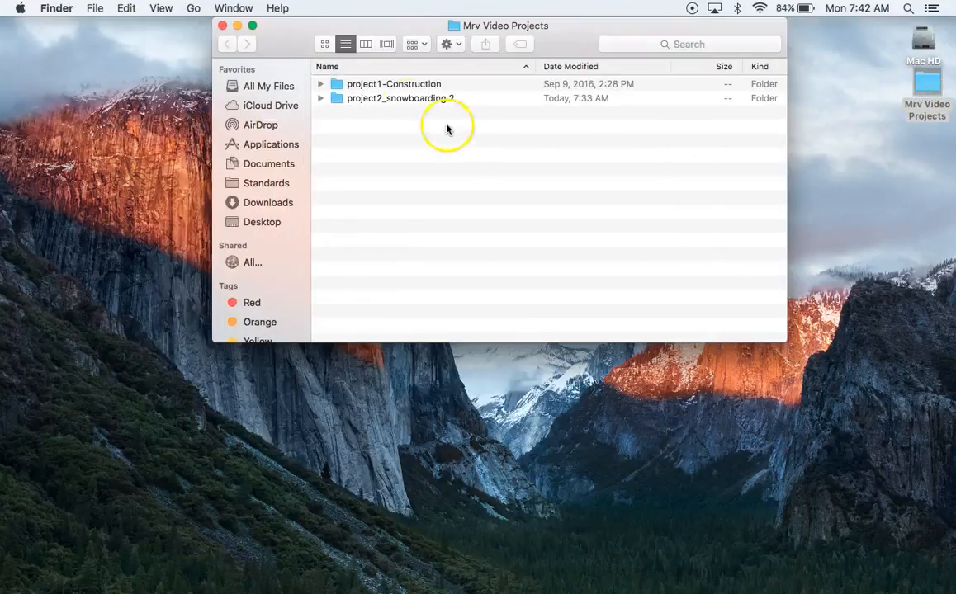
double_click(400, 98)
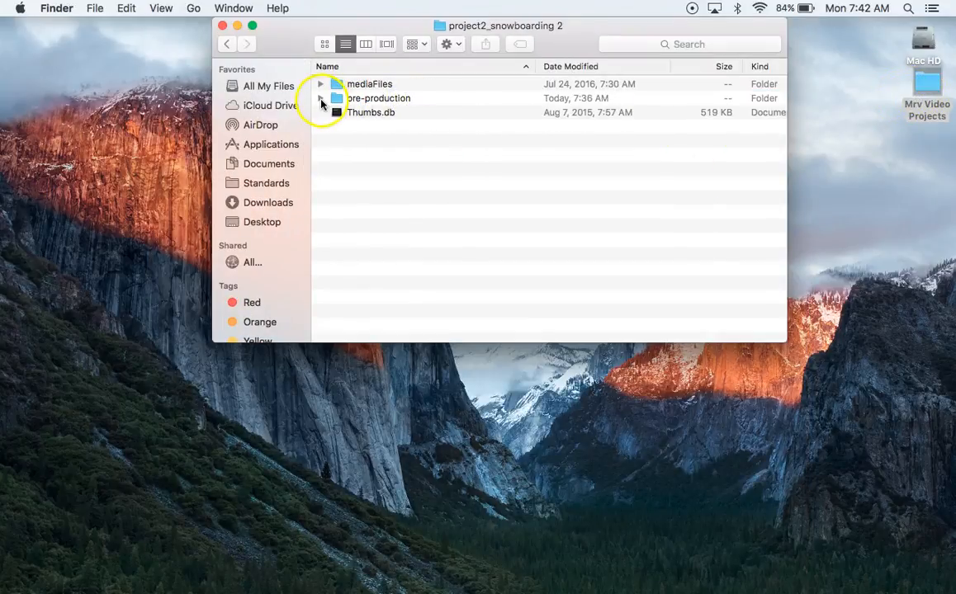
left_click(321, 98)
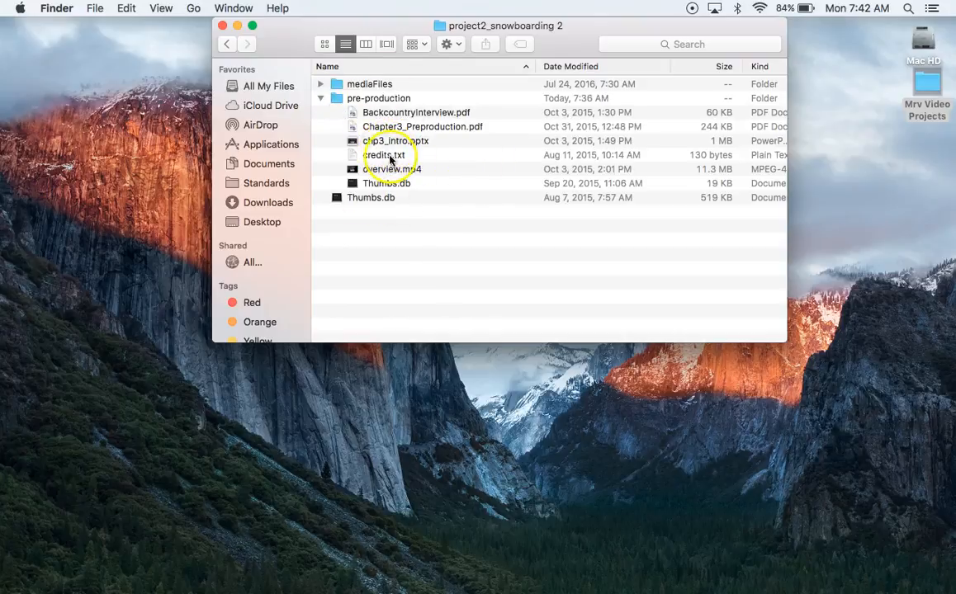
Preview credits.txt, expand the mediaFiles folder to review its contents, and close the Finder window
left_click(384, 156)
key("space")
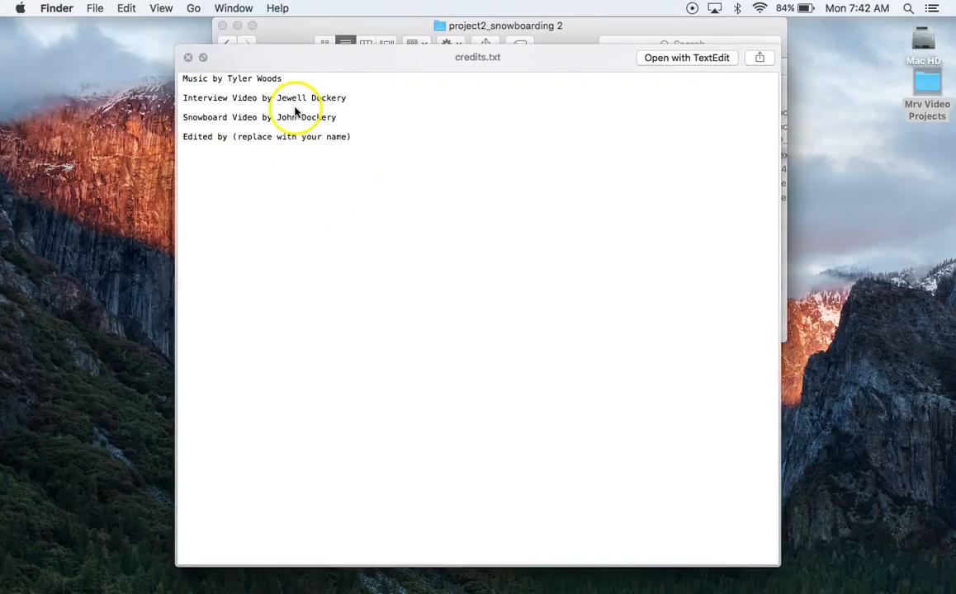
key("space")
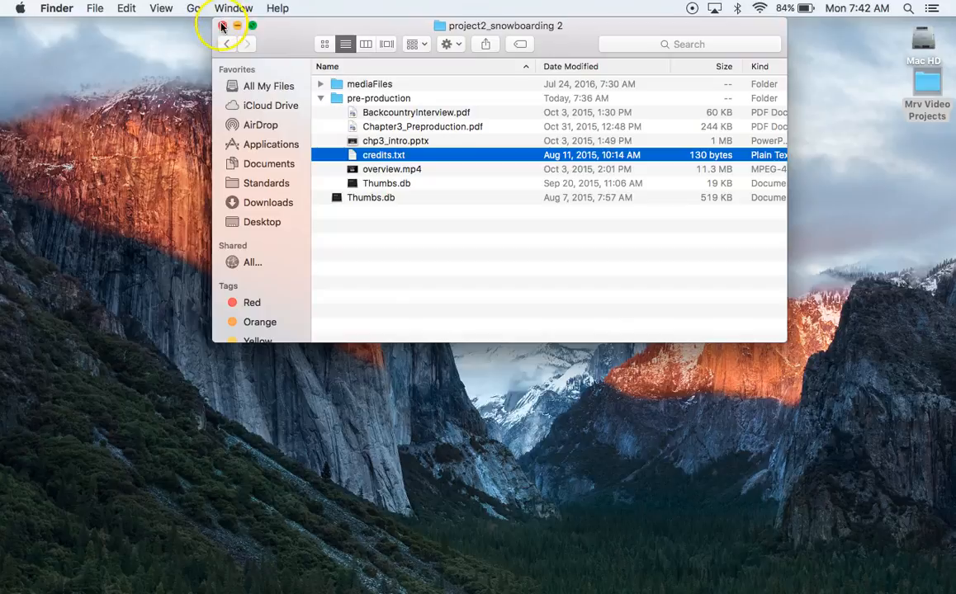
left_click(322, 86)
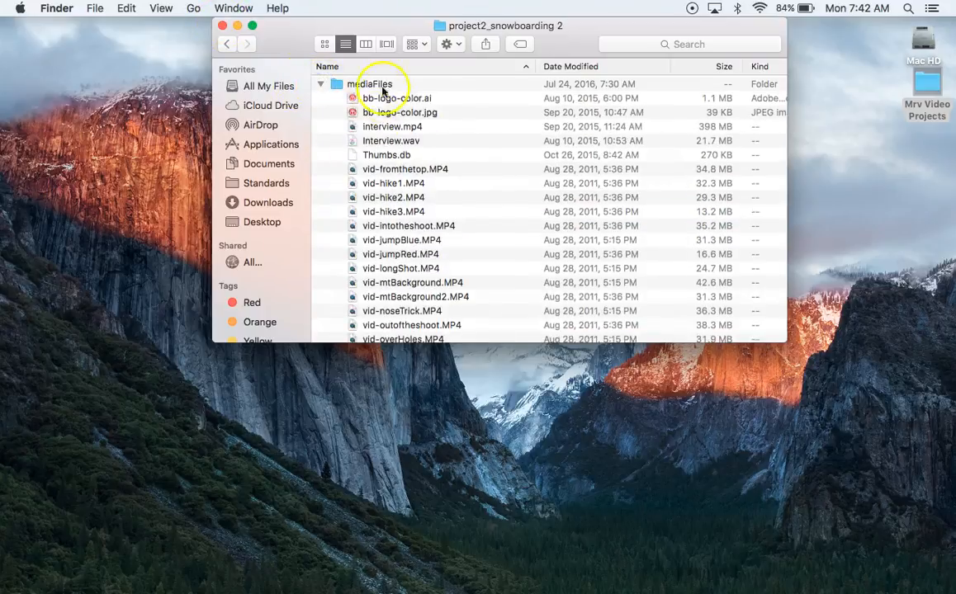
left_click(225, 26)
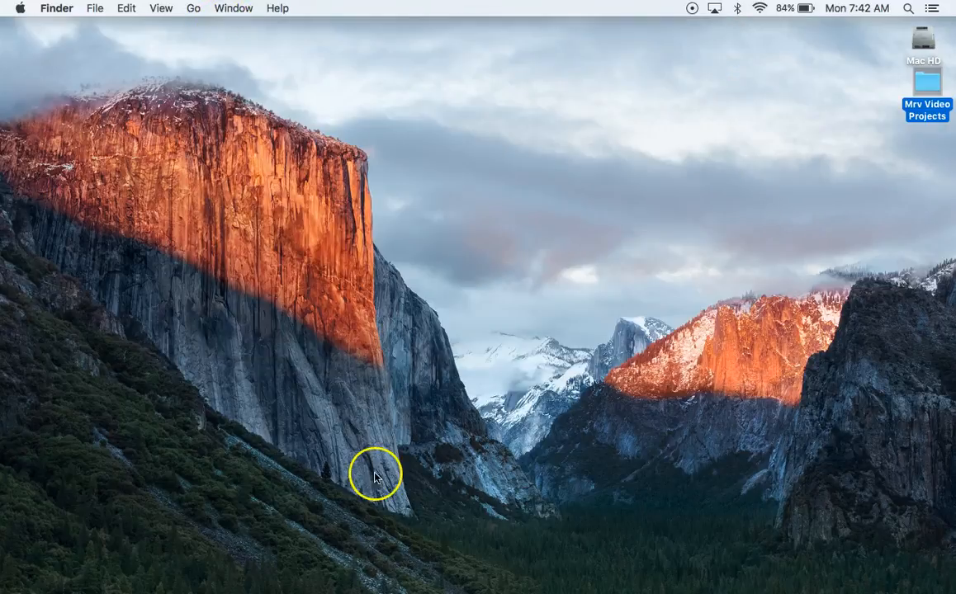
Switch to Premiere Pro and start a new project named MRv-Snowboarding
mouse_move(405, 592)
left_click(365, 567)
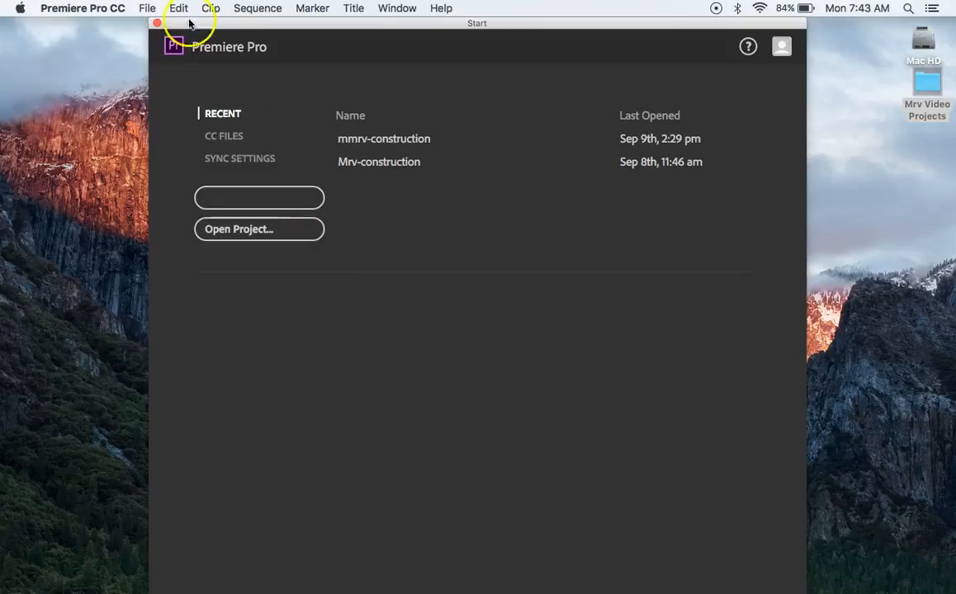
left_click(147, 8)
mouse_move(286, 27)
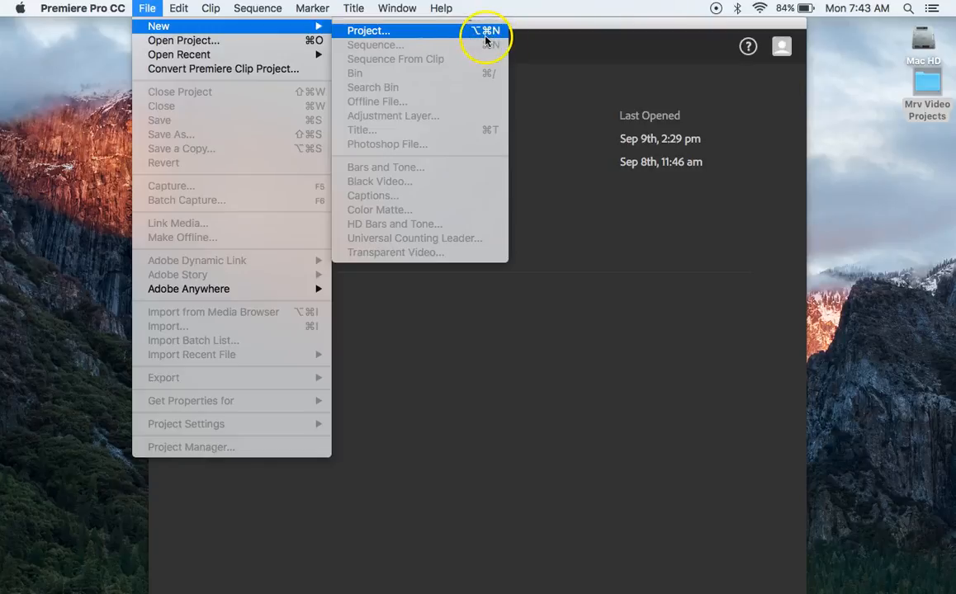
left_click(427, 314)
left_click(291, 201)
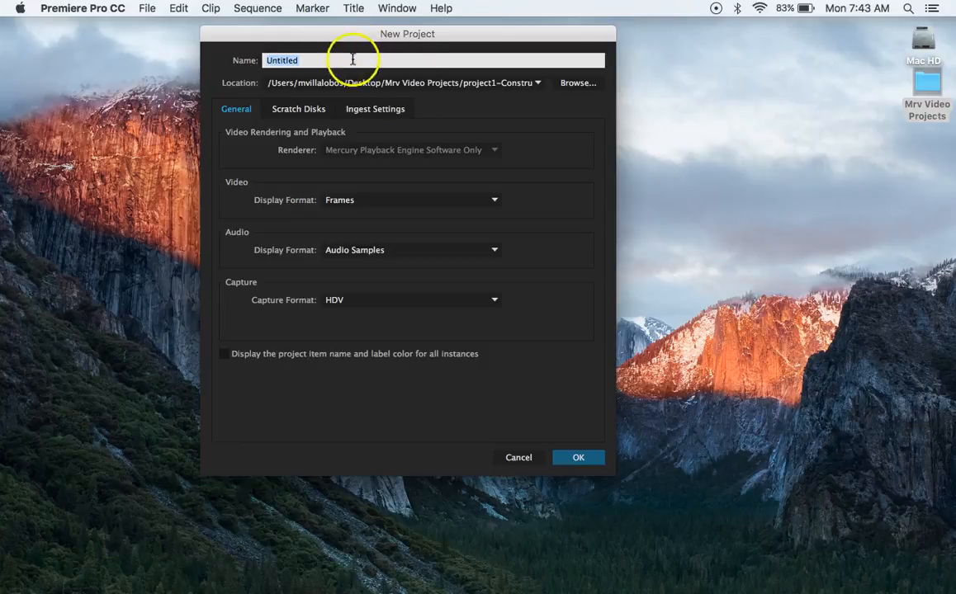
left_click(351, 59)
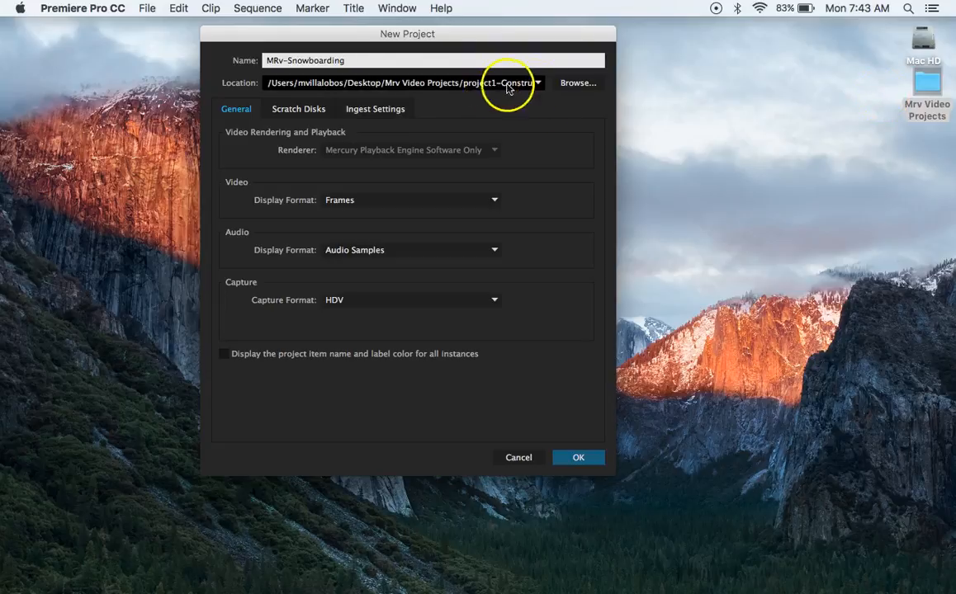
Set the new project's location to the project2_snowboarding 2 folder inside Mrv Video Projects on the Desktop
left_click(575, 86)
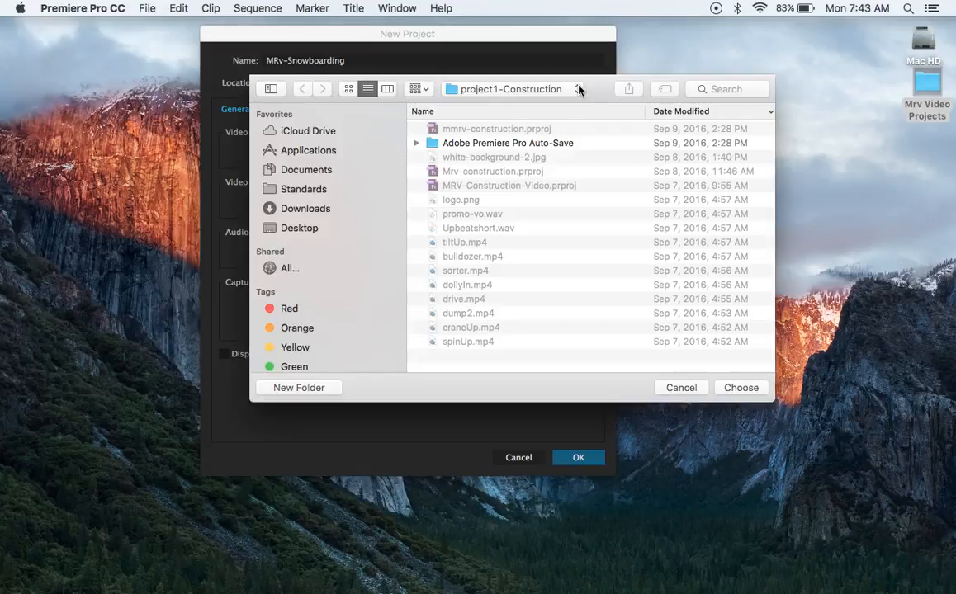
left_click(301, 229)
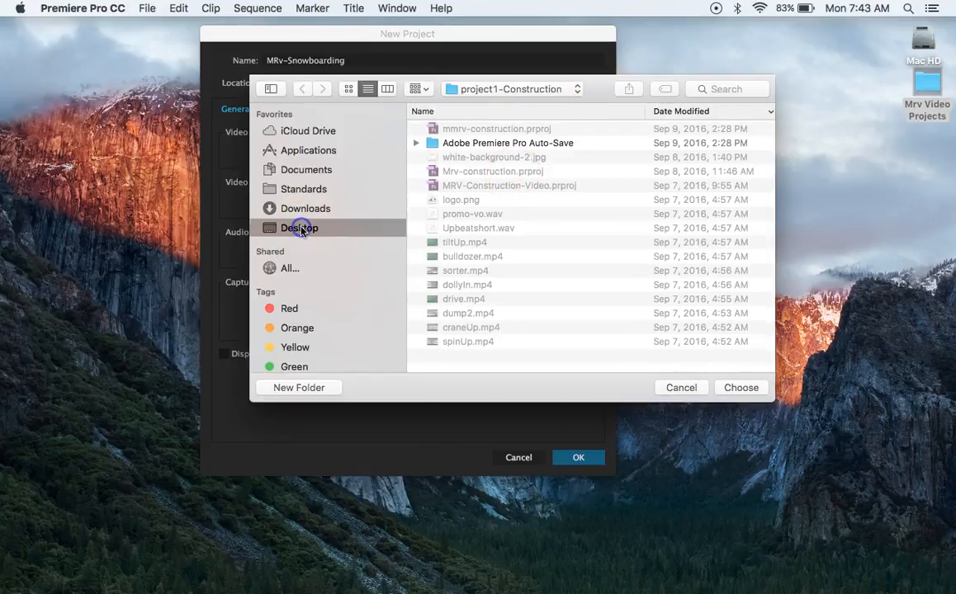
double_click(469, 131)
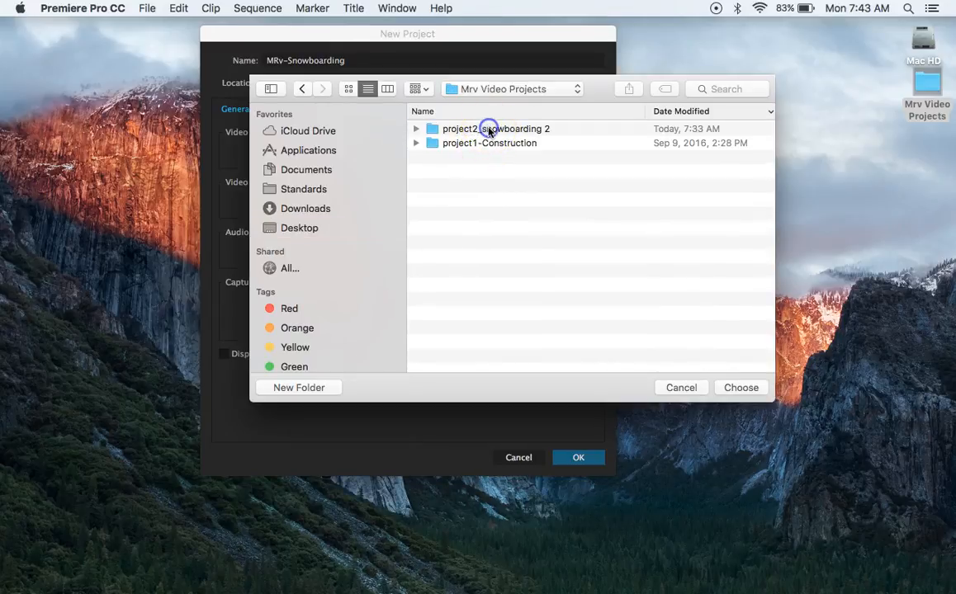
double_click(489, 132)
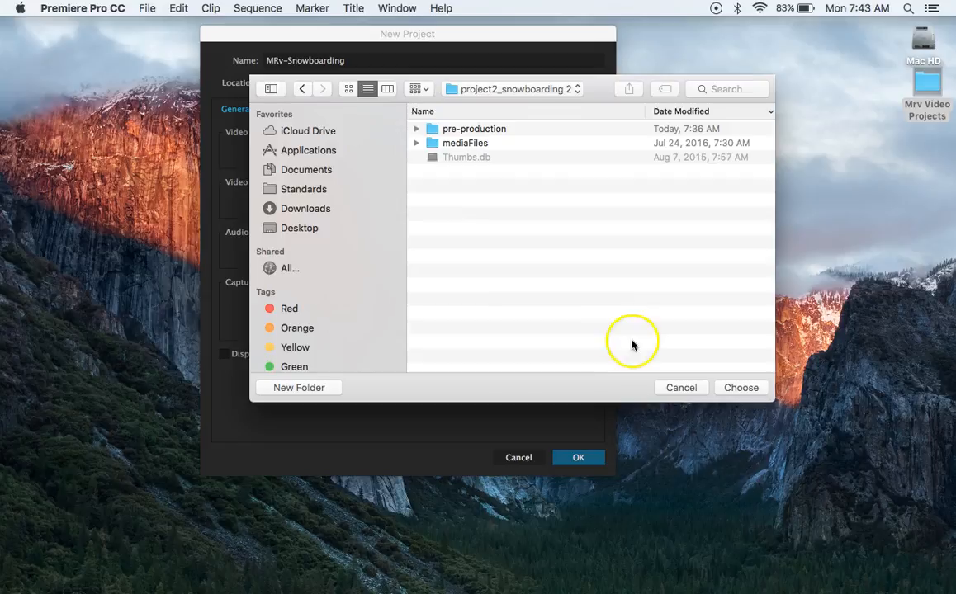
left_click(745, 389)
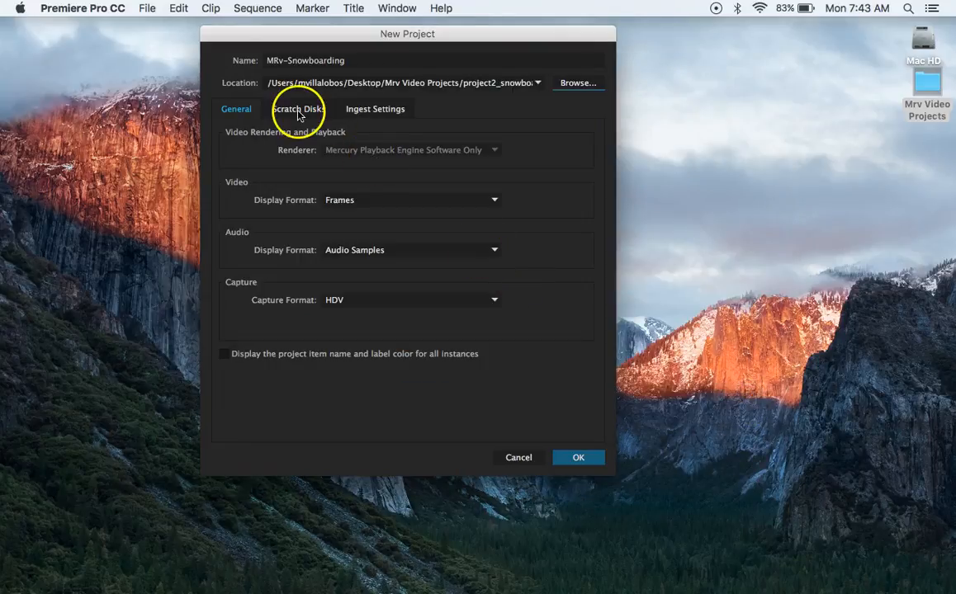
Finish creating the project and confirm the Auto Save preferences with projects saved automatically every 5 minutes
left_click(581, 459)
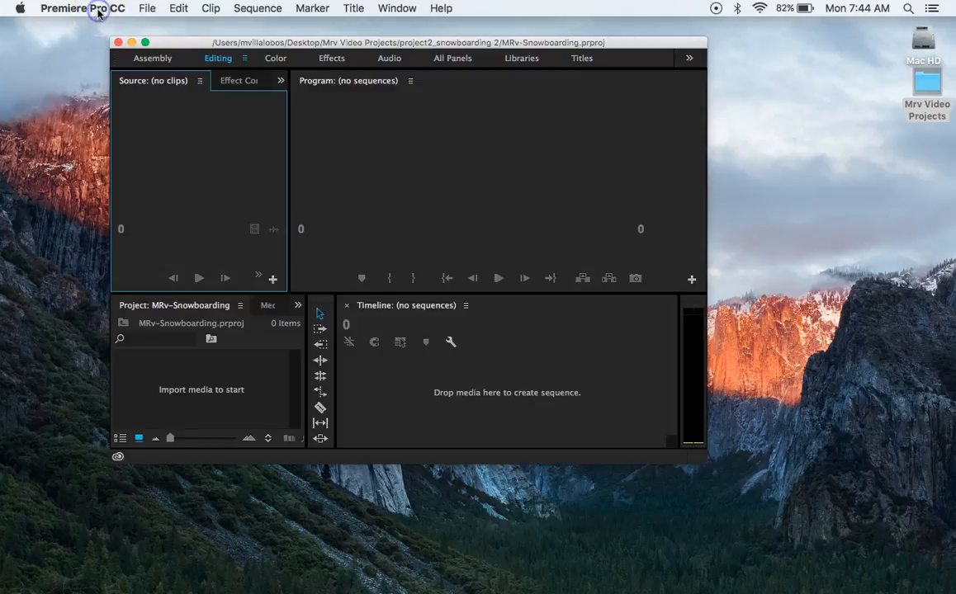
left_click(98, 10)
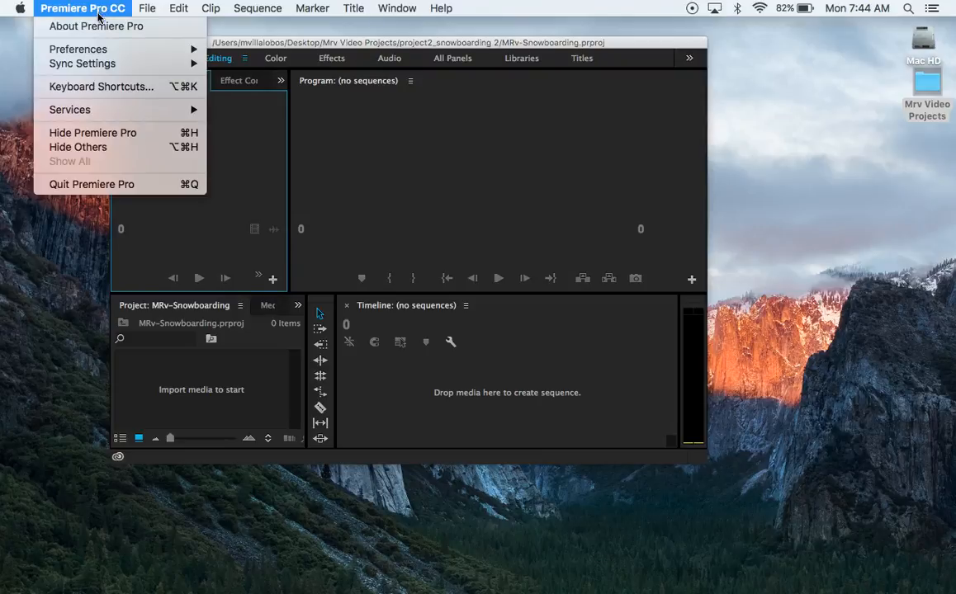
left_click(84, 50)
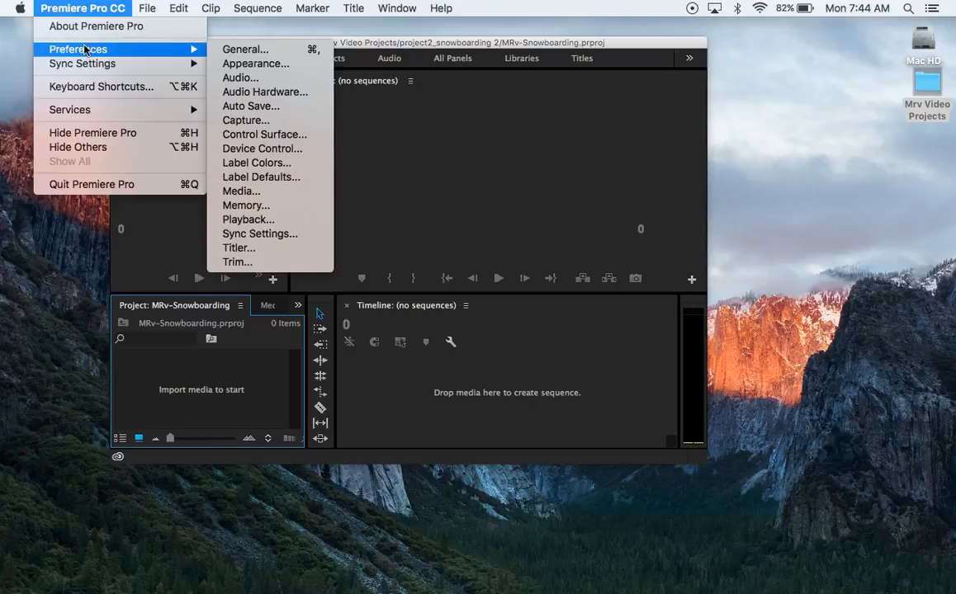
left_click(243, 107)
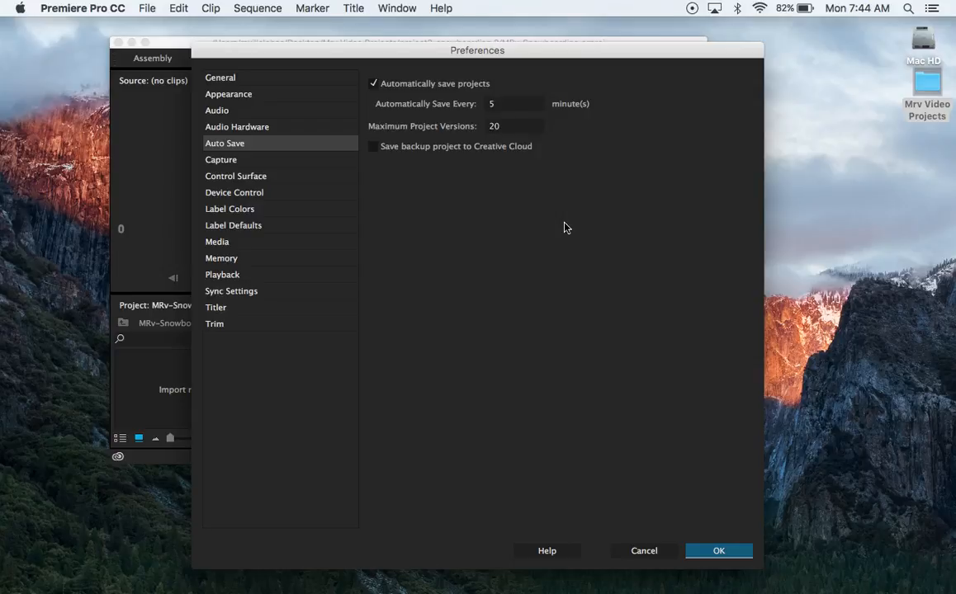
left_click(504, 108)
left_click(492, 103)
left_click(714, 549)
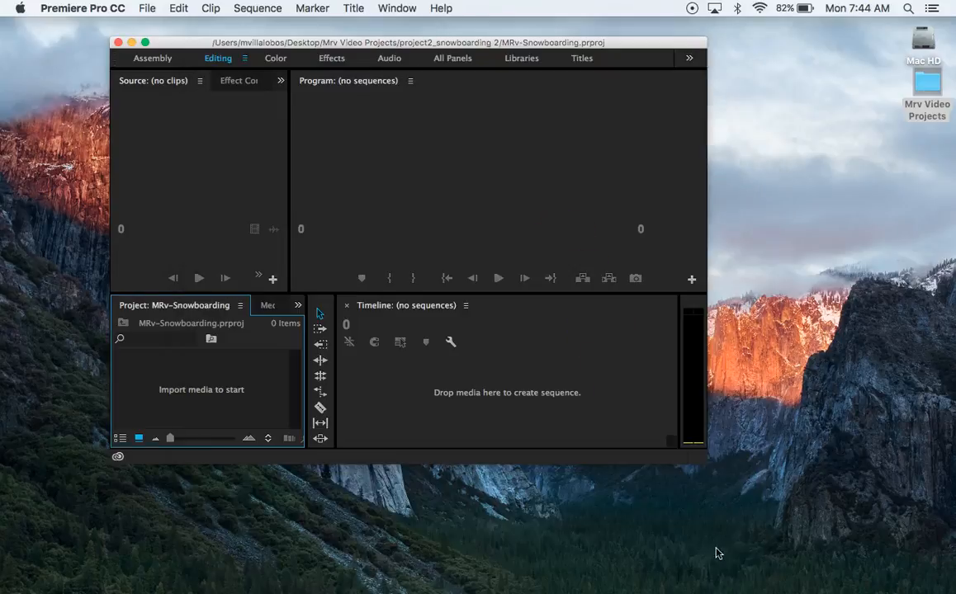
Enlarge the project window to fill the screen and view the Effect Controls and Audio Clip Mixer panels
left_click(144, 42)
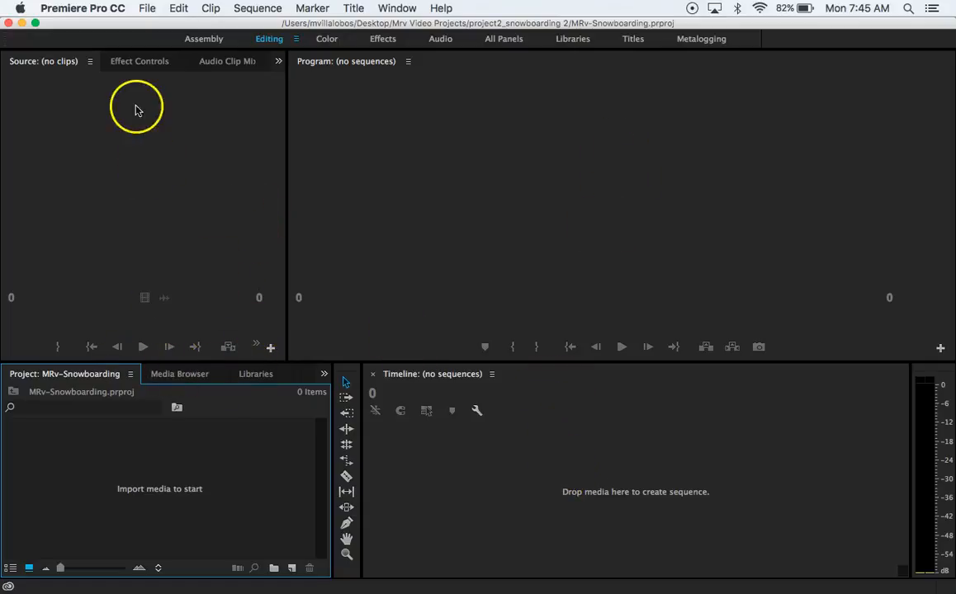
left_click(139, 63)
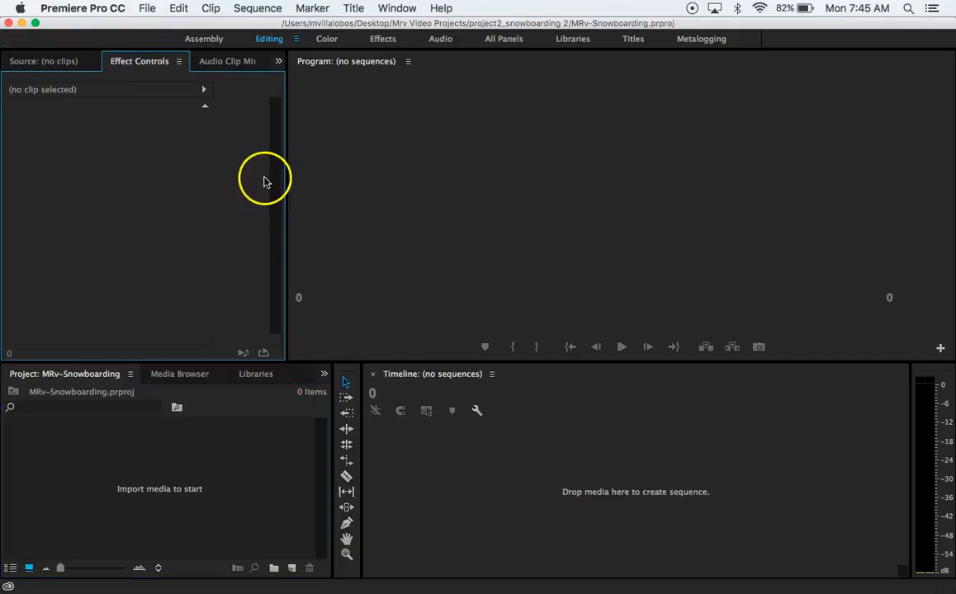
left_click(221, 64)
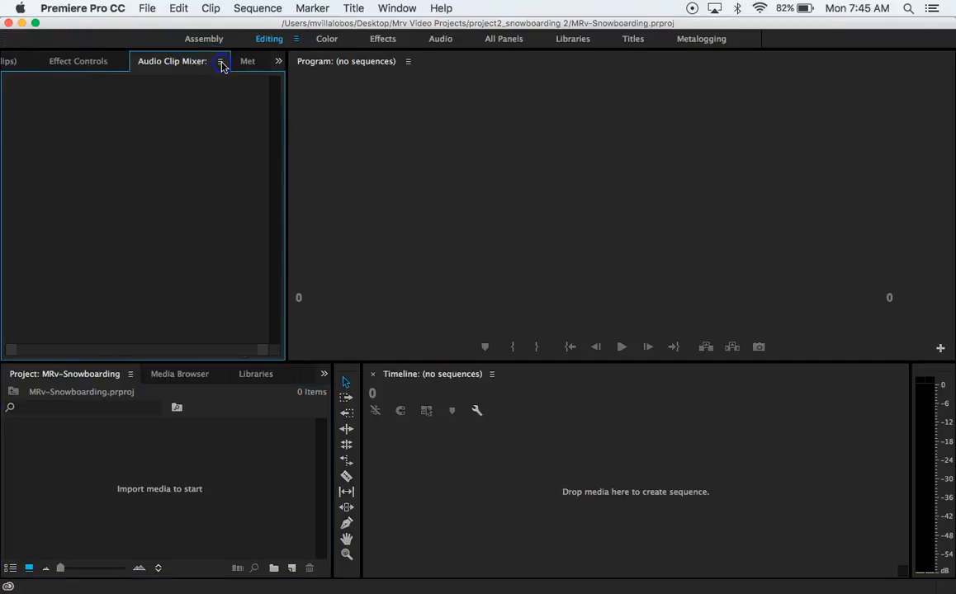
scroll(199, 66, "down", 1)
scroll(200, 66, "up", 3)
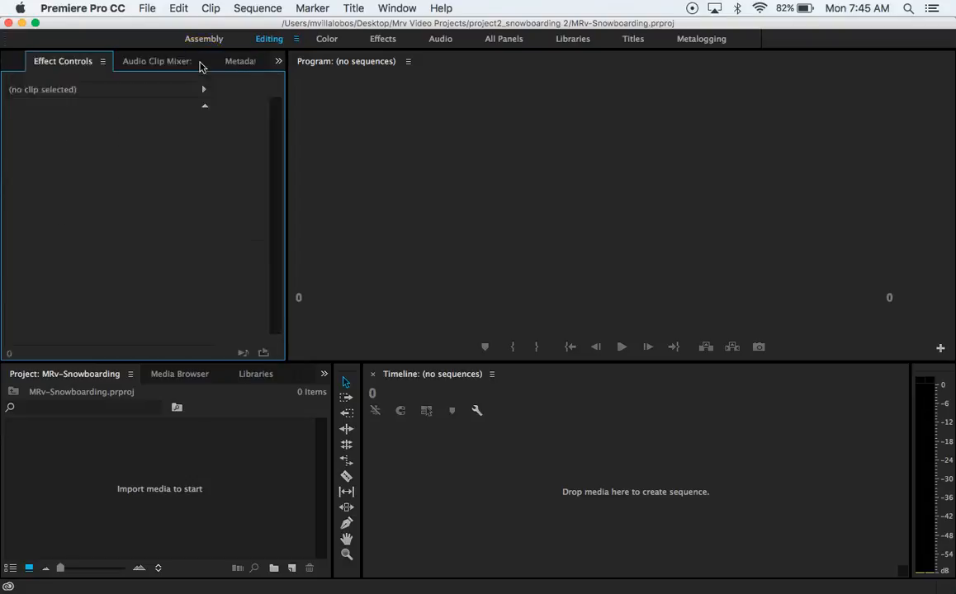
left_click(165, 492)
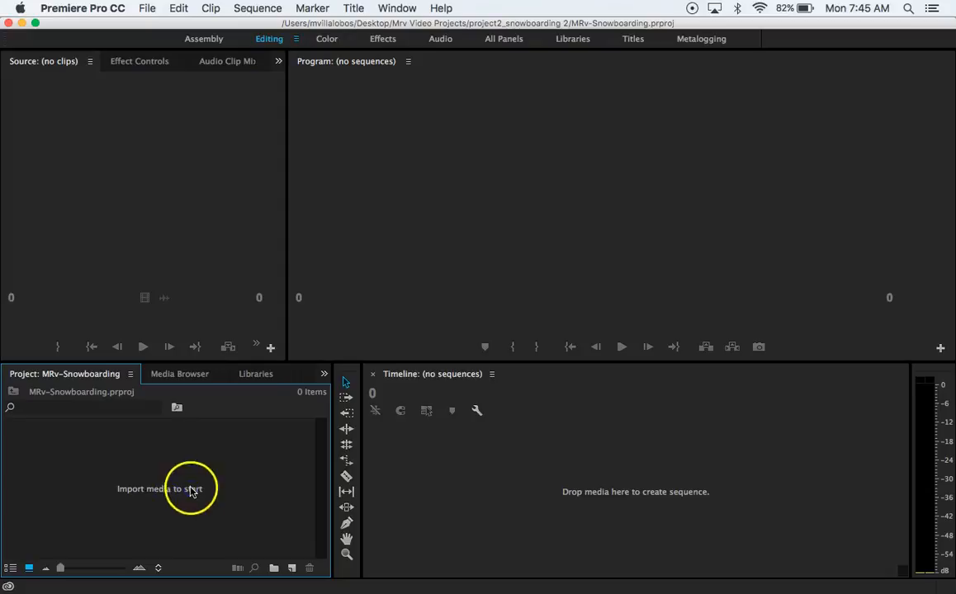
double_click(185, 510)
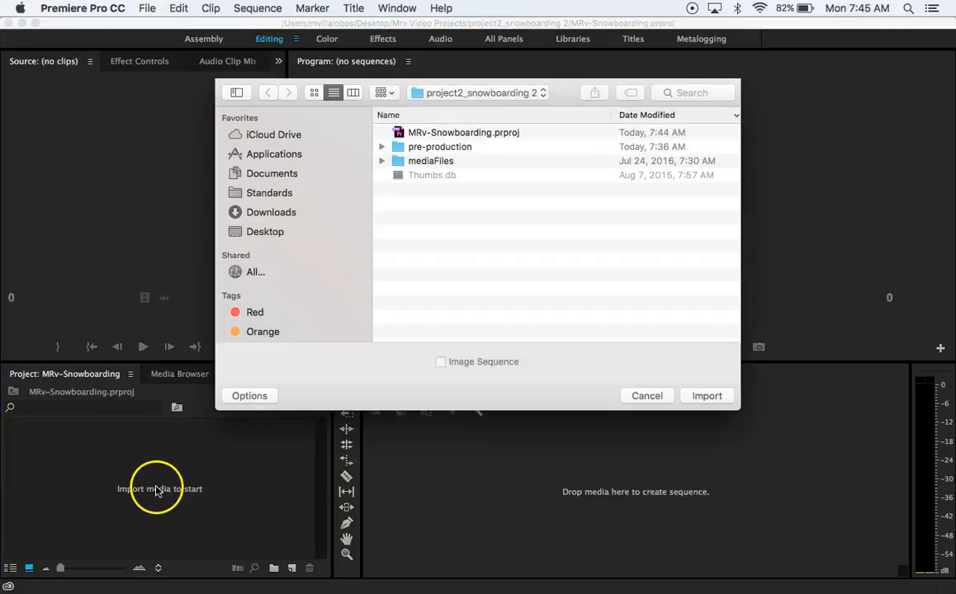
left_click(646, 396)
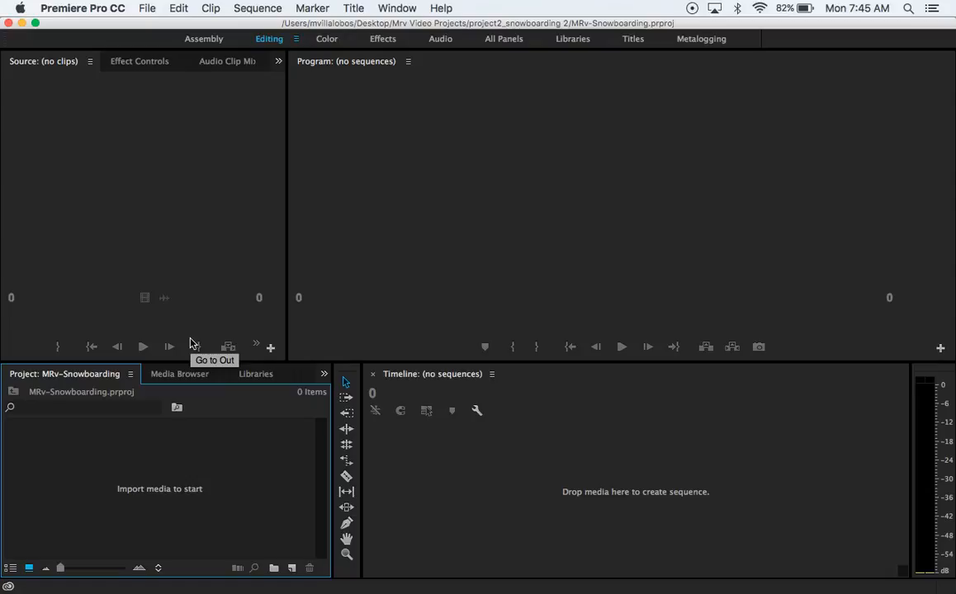
key("super+i")
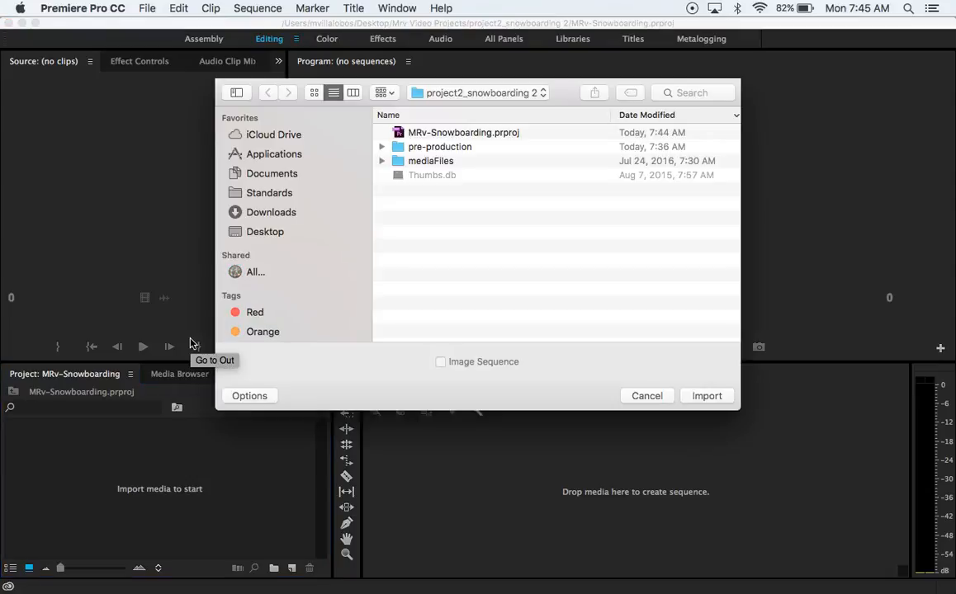
left_click(646, 398)
Start a media import and open the mediaFiles folder inside project2_snowboarding 2
left_click(142, 8)
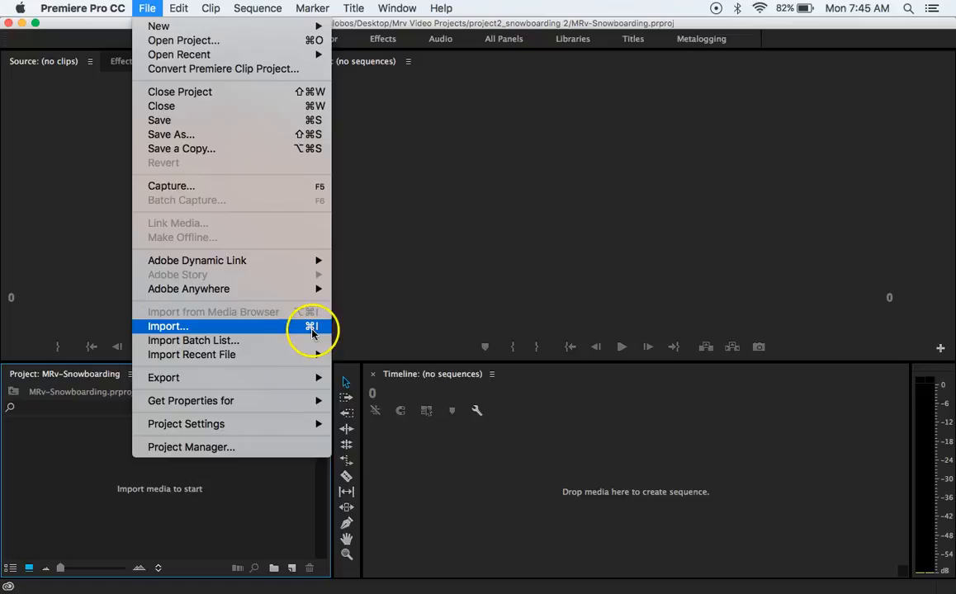
left_click(164, 330)
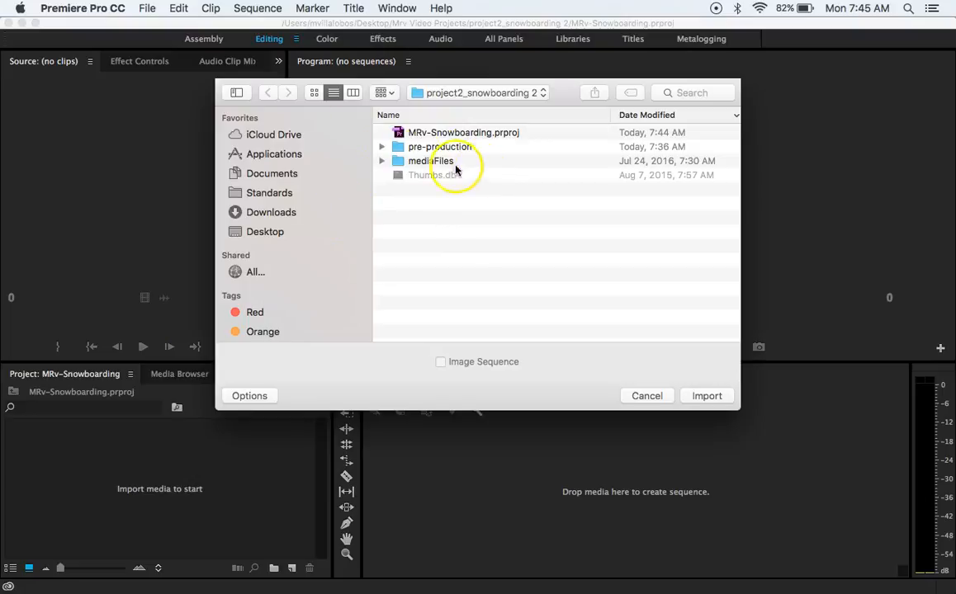
left_click(428, 149)
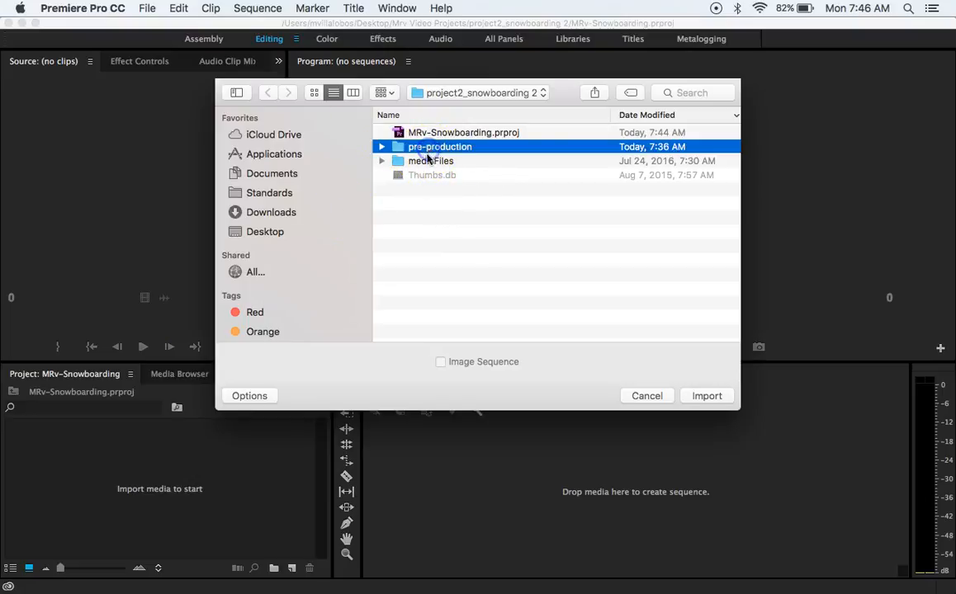
double_click(427, 162)
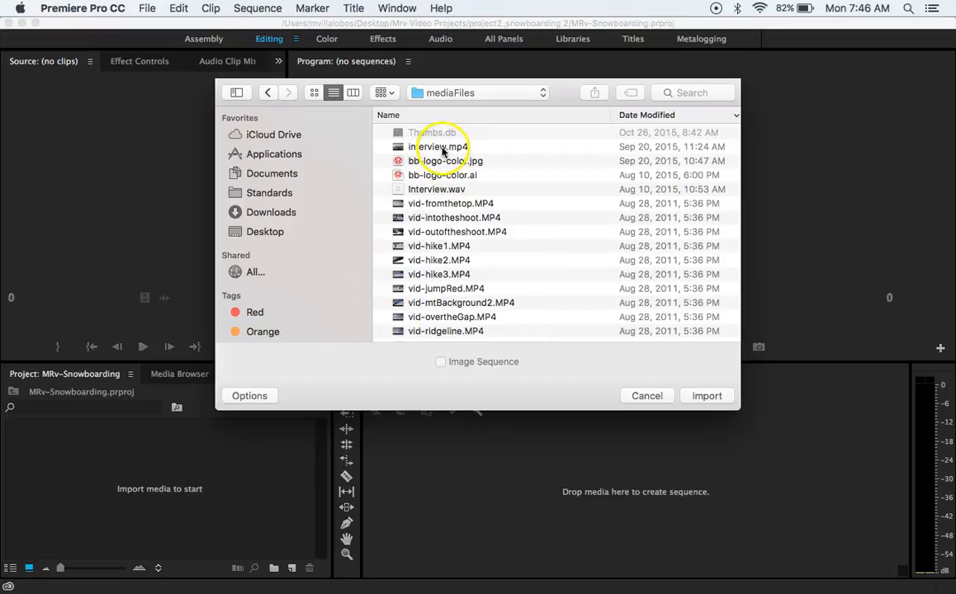
Import all the media files in the folder, from interview.mp4 through vid-longShot.MP4
left_click(444, 151)
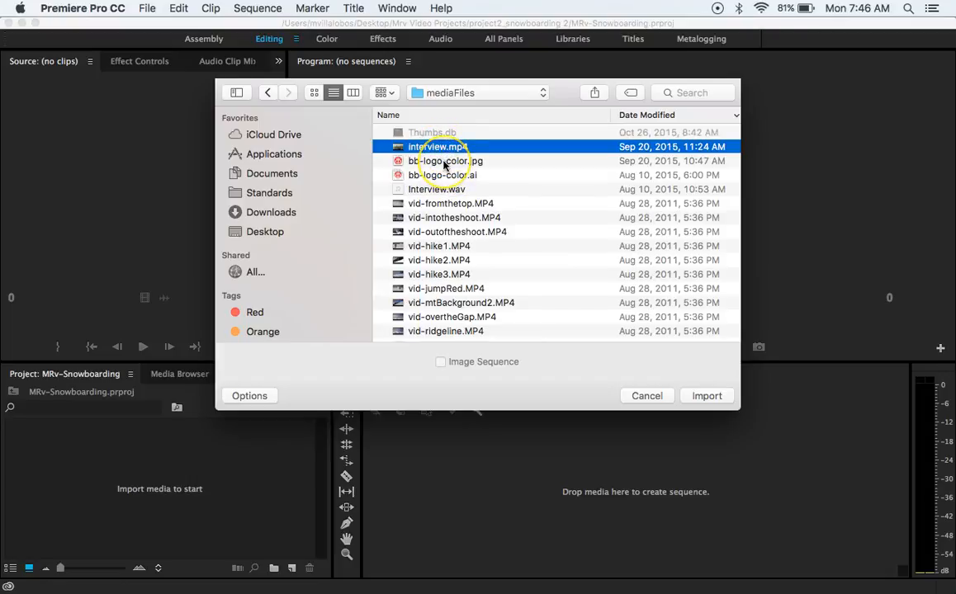
scroll(443, 164, "down", 5)
scroll(443, 164, "up", 5)
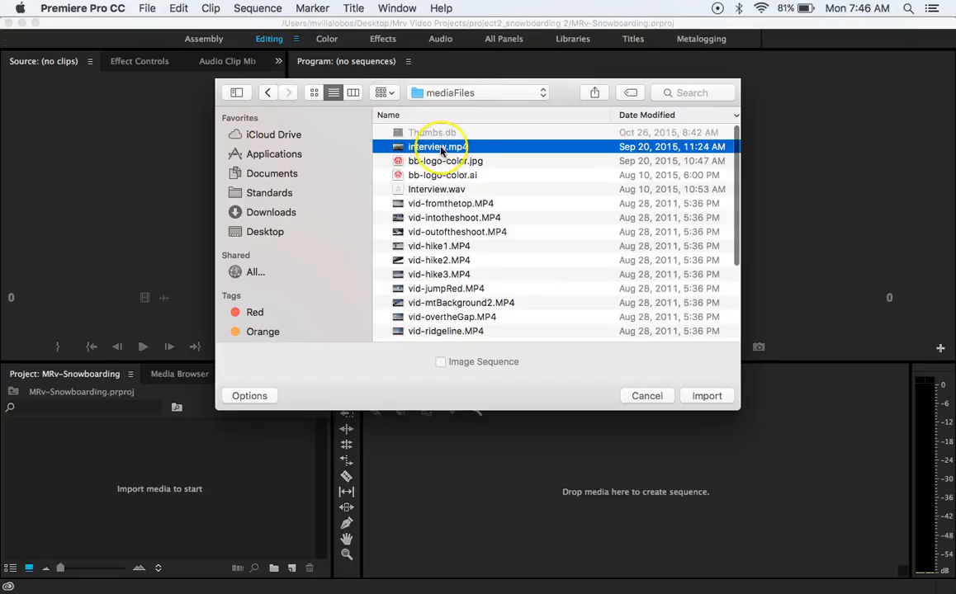
scroll(442, 150, "down", 5)
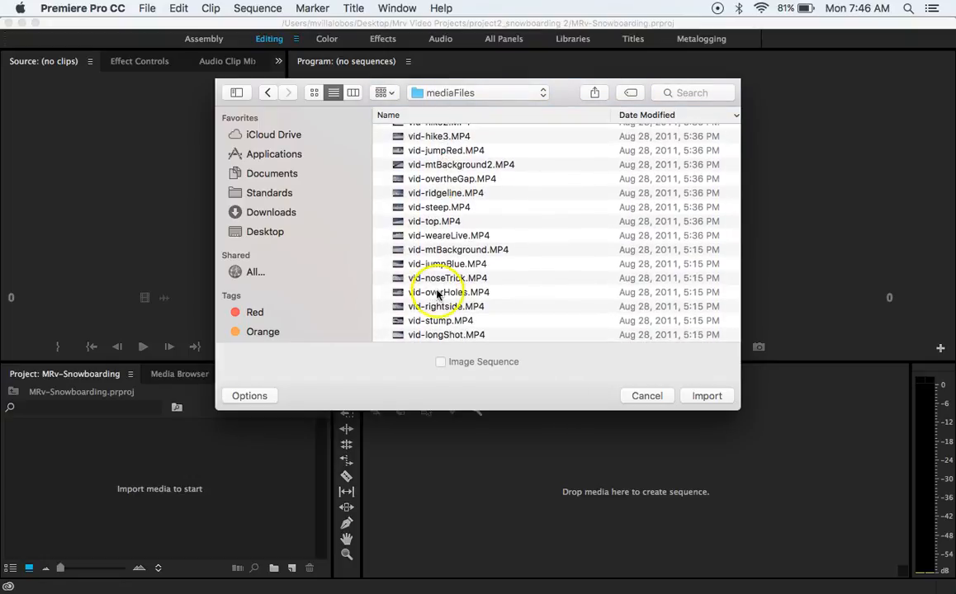
left_click(443, 335, "shift")
scroll(478, 206, "up", 5)
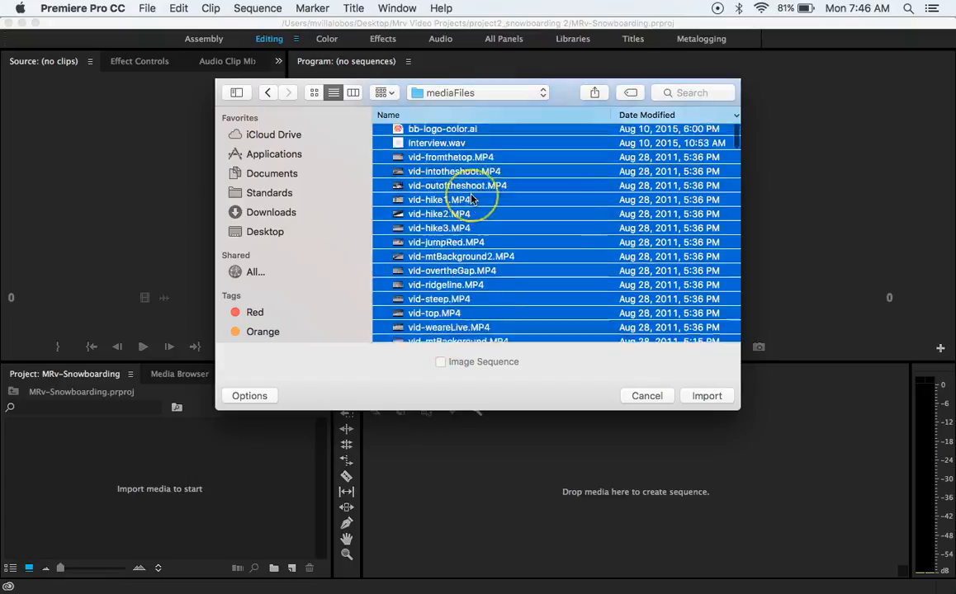
scroll(472, 200, "down", 5)
scroll(472, 200, "up", 5)
scroll(469, 196, "down", 5)
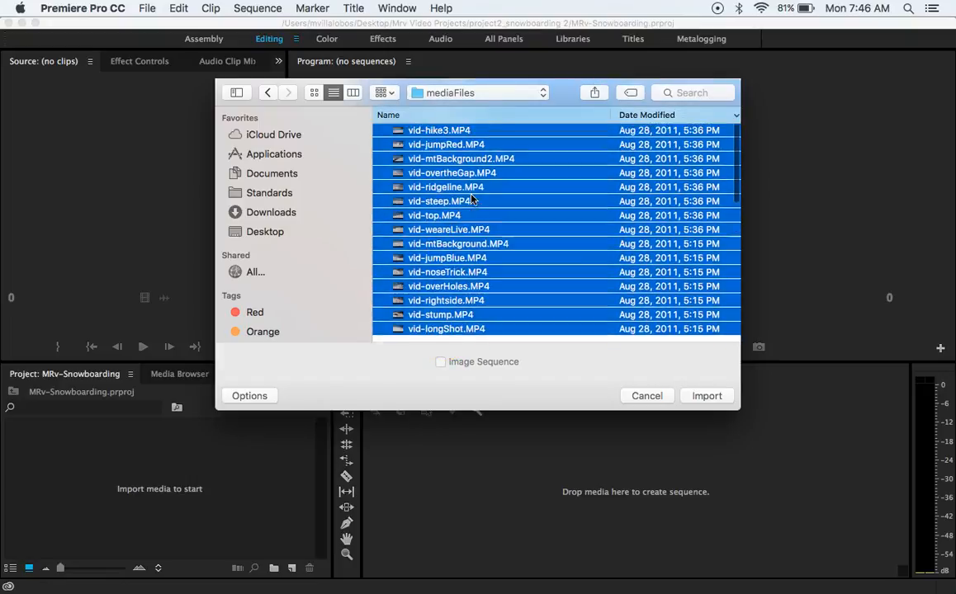
left_click(703, 397)
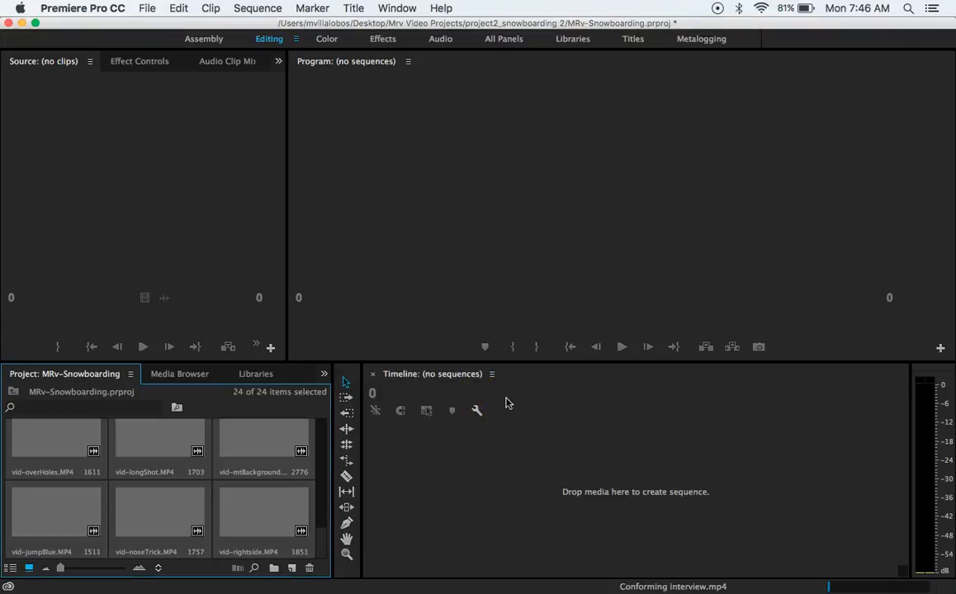
Create a new sequence named snowboarding using the Digital SLR 720p preset DSLR 720p24 @ 23.976
left_click(145, 9)
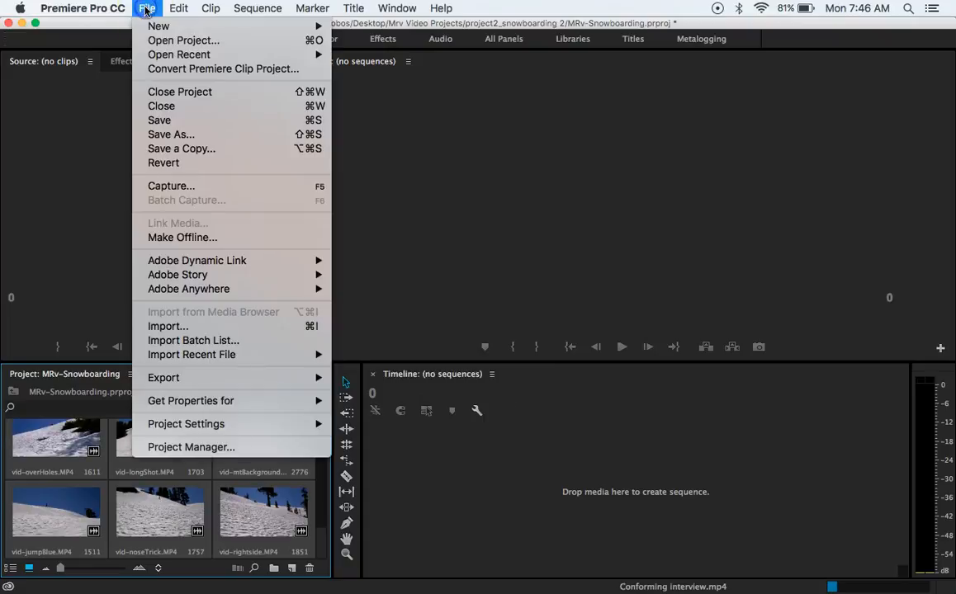
mouse_move(158, 26)
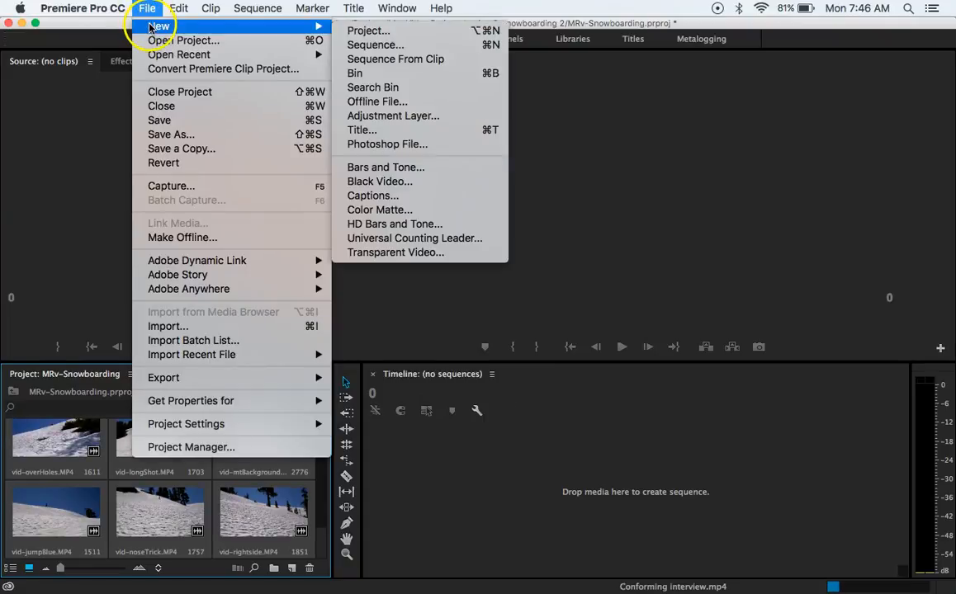
left_click(489, 47)
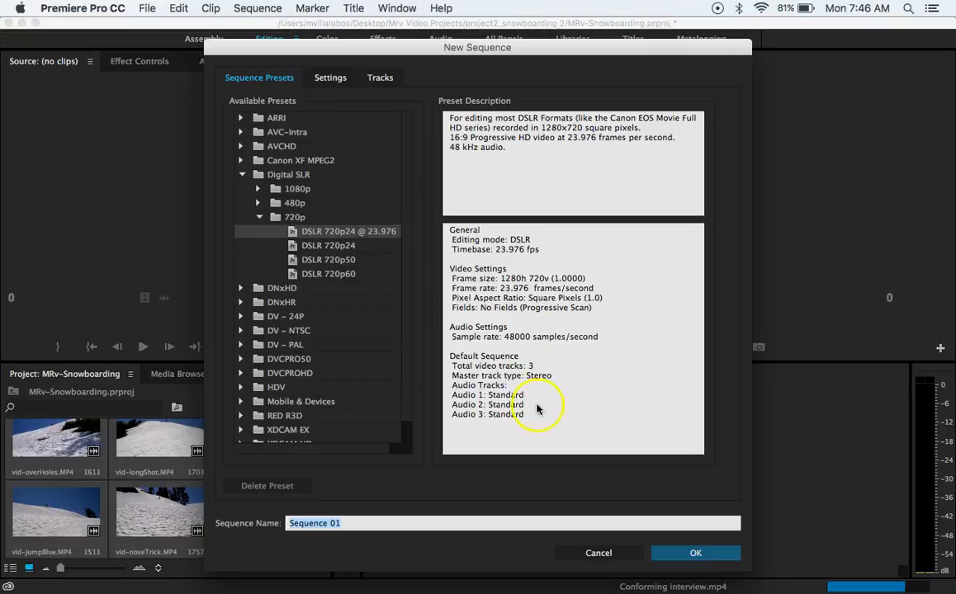
left_click(241, 175)
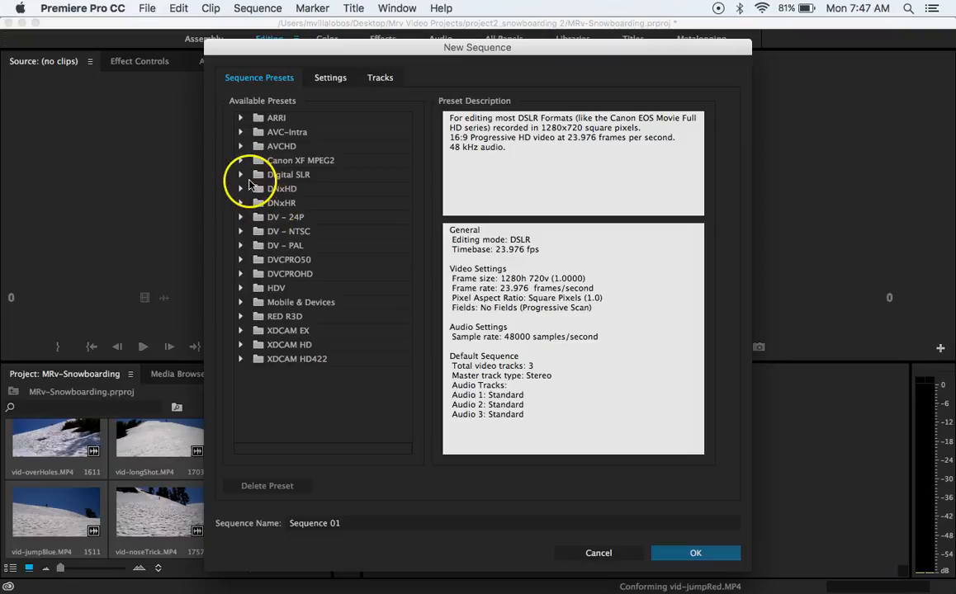
left_click(240, 175)
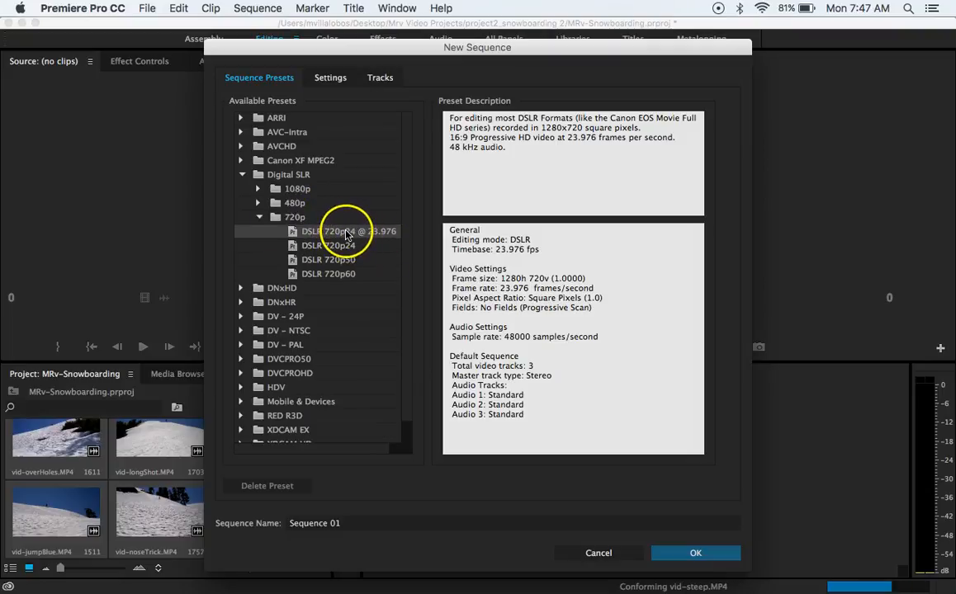
double_click(351, 525)
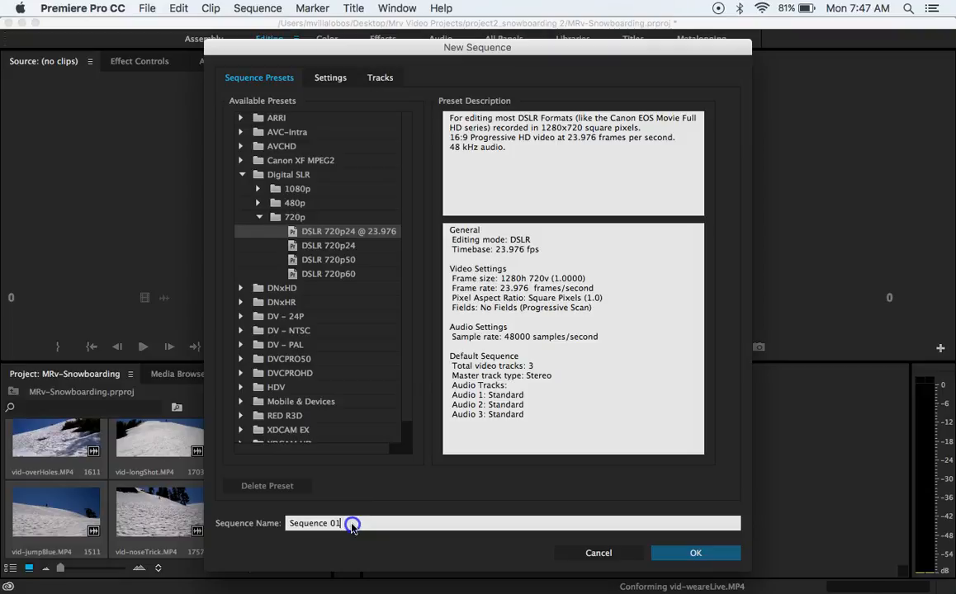
type("sno")
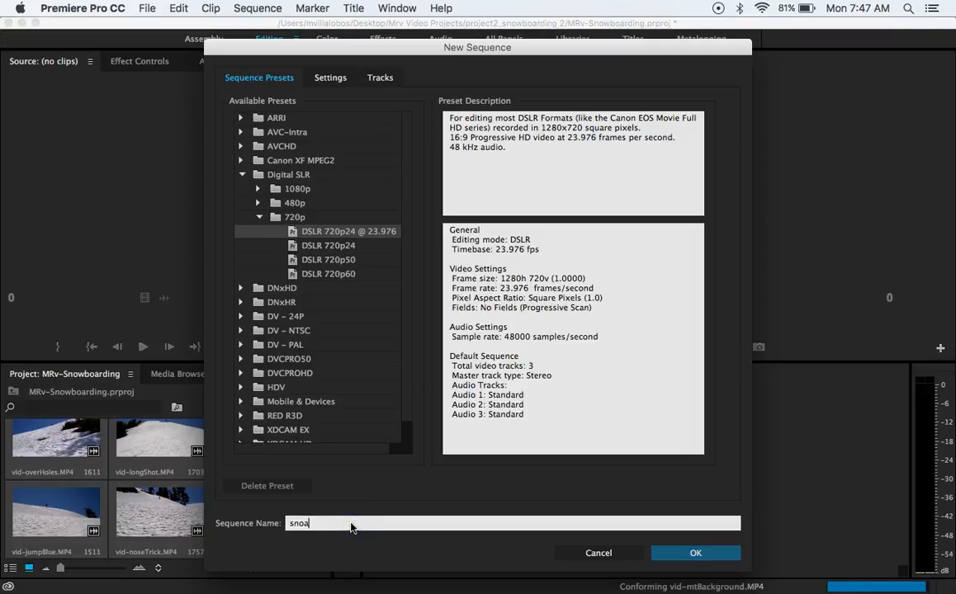
type("wboarding")
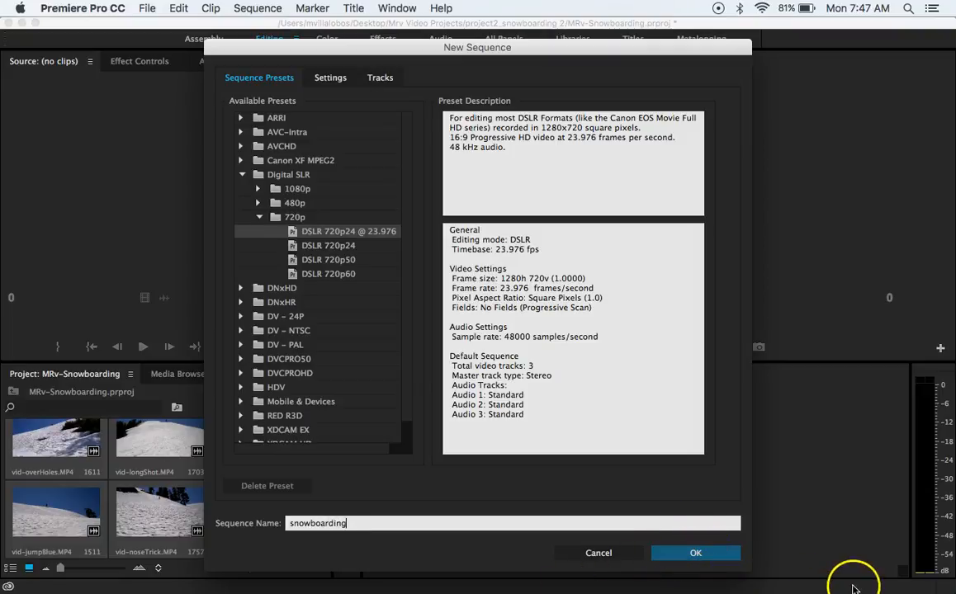
left_click(698, 553)
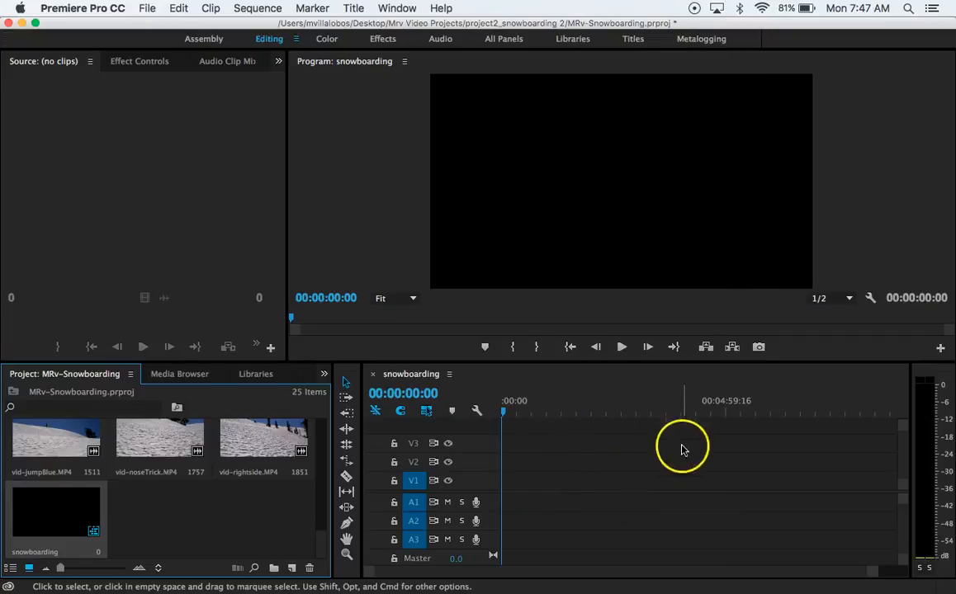
Zoom the timeline out slightly, move the project window aside and show the project items as a list
left_click_drag(871, 573, 891, 572)
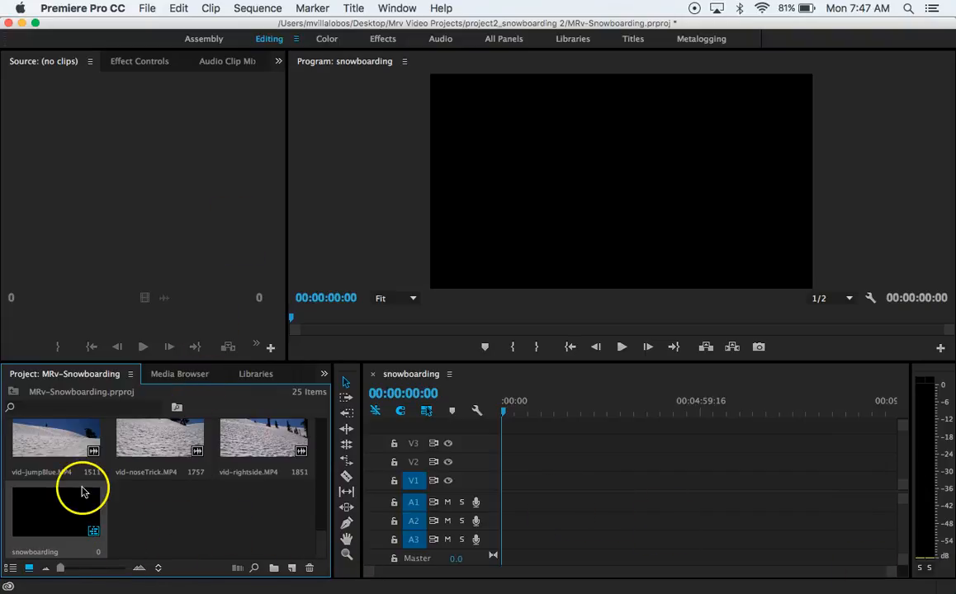
left_click_drag(185, 25, 299, 23)
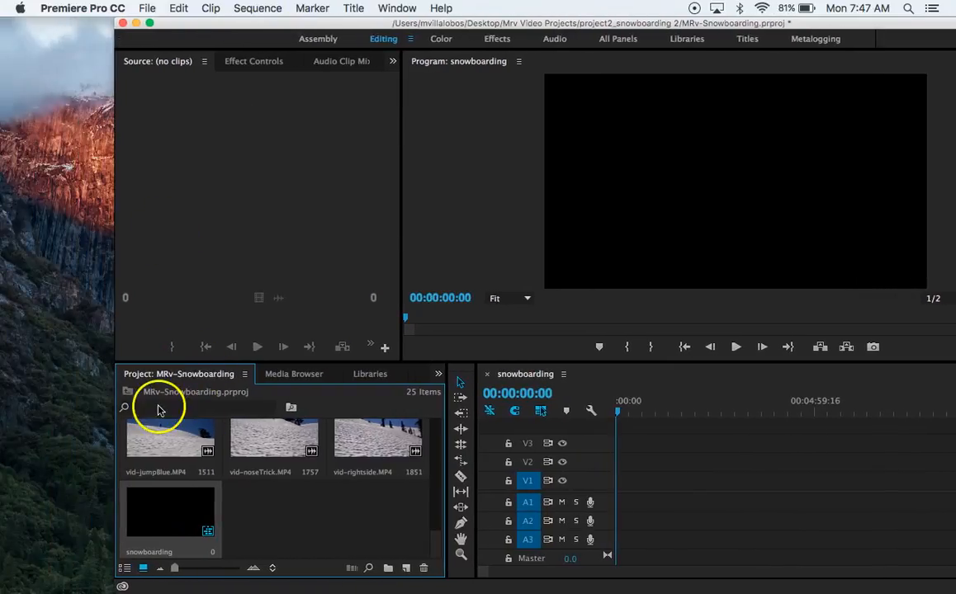
left_click(125, 569)
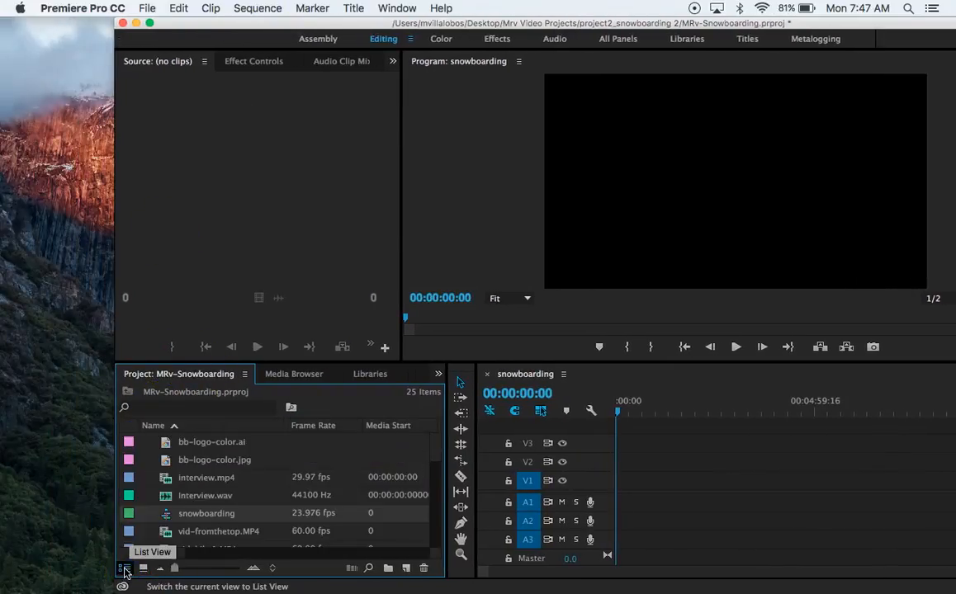
Look through the project items in list view and as thumbnails, then return to list view
scroll(205, 519, "down", 5)
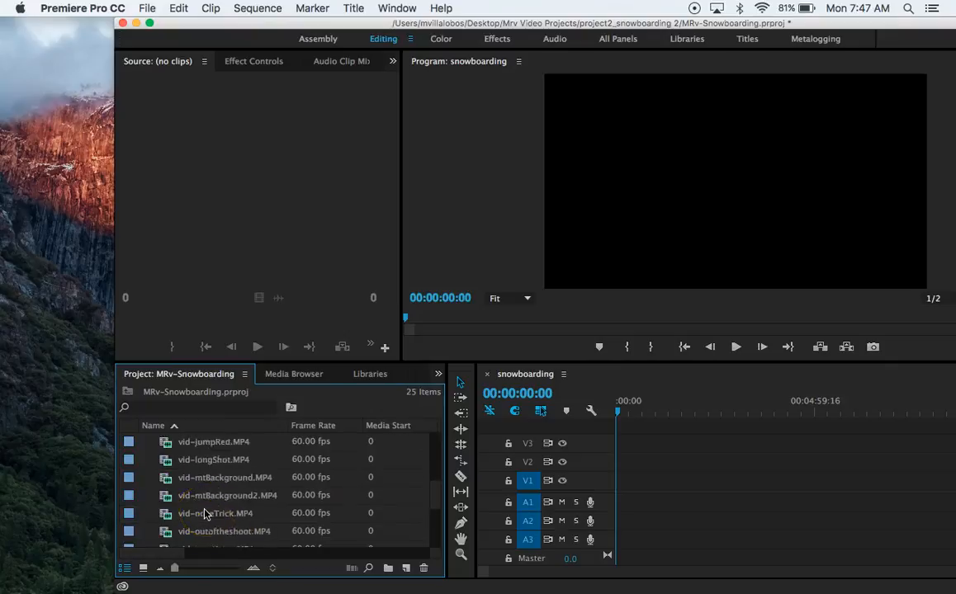
scroll(205, 513, "up", 5)
left_click(143, 568)
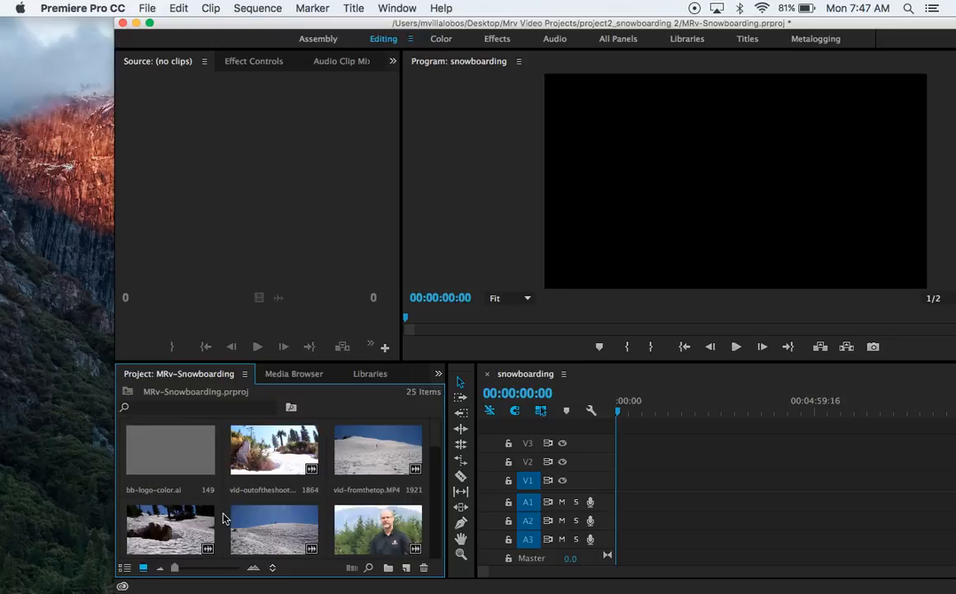
mouse_move(174, 570)
left_mouse_down()
mouse_move(235, 572)
mouse_move(174, 569)
left_mouse_up()
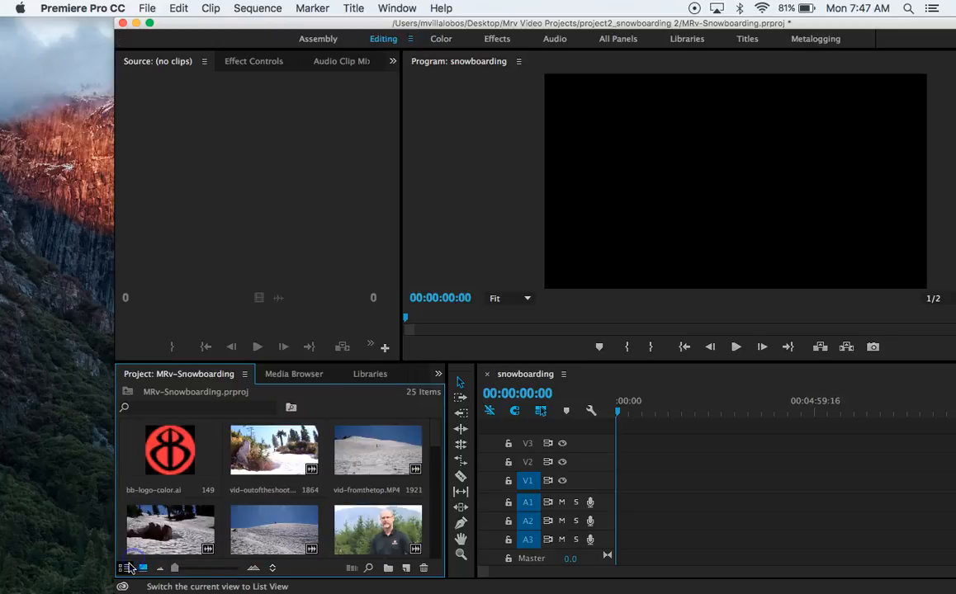
left_click(125, 567)
Place vid-jumpBlue.MP4 at the start of the snowboarding sequence on tracks V1 and A2, changing the sequence settings to match the clip
scroll(293, 507, "down", 4)
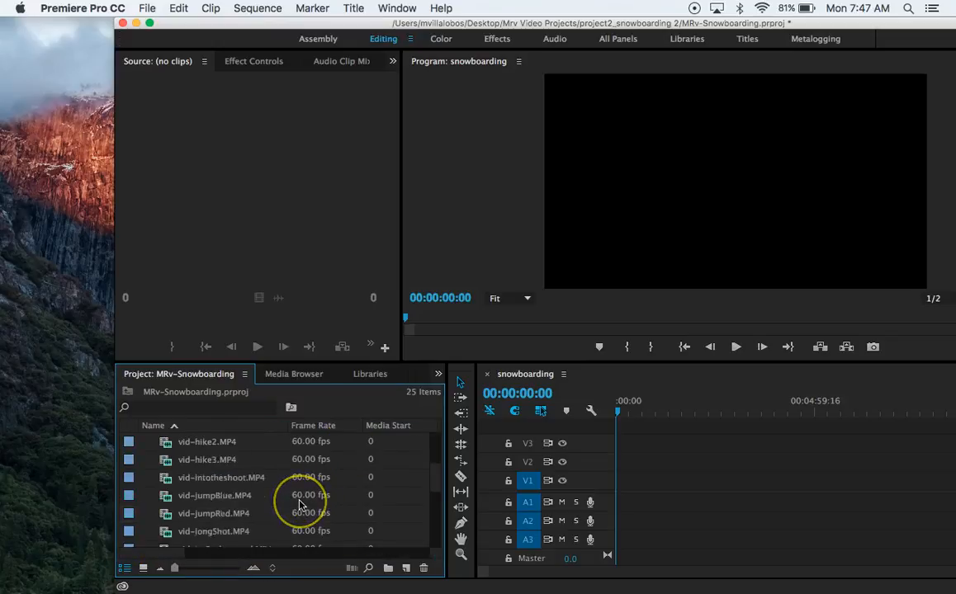
left_click(199, 509)
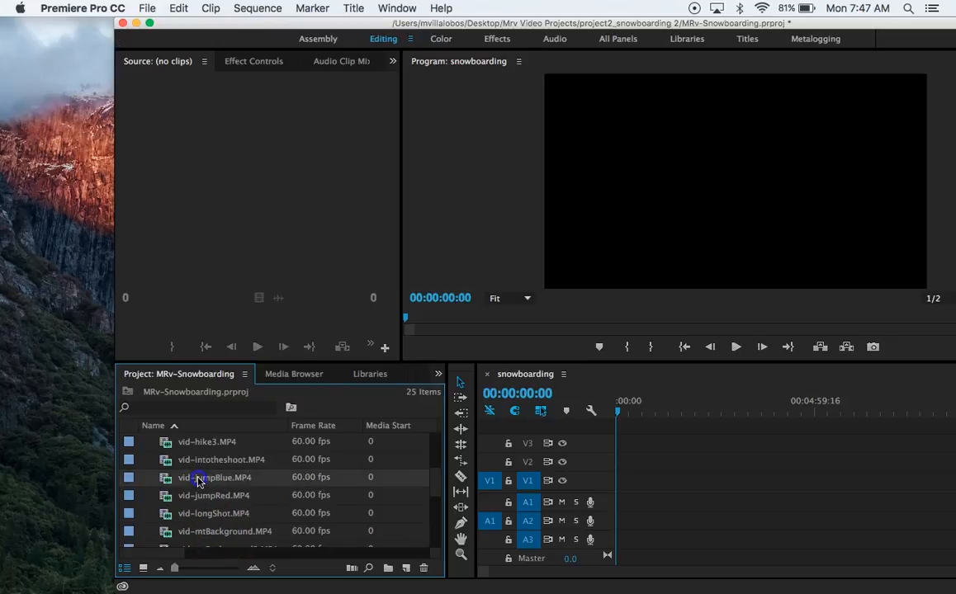
left_click_drag(638, 487, 620, 491)
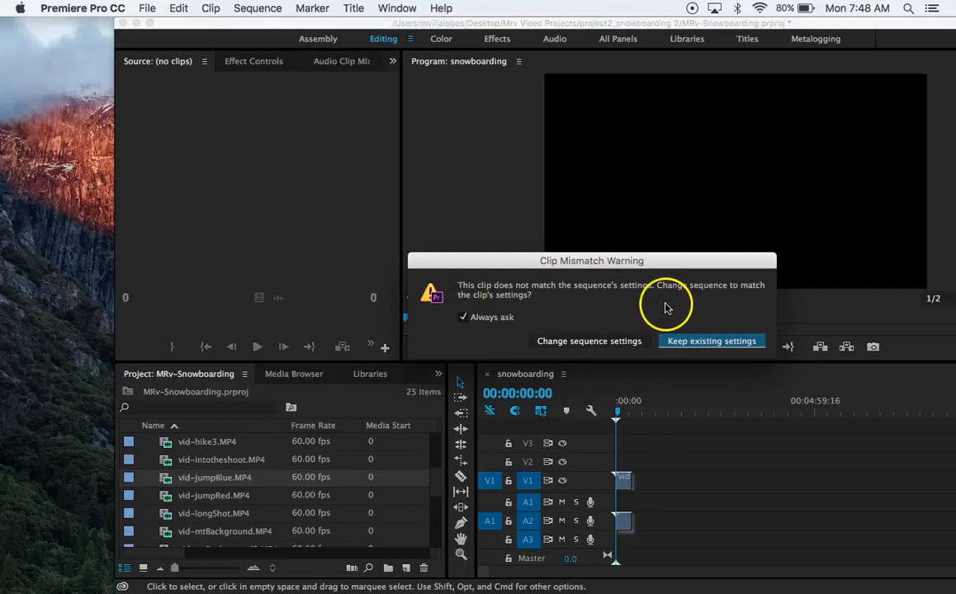
left_click(605, 341)
Scrub through the vid-jumpBlue.MP4 clip to about 10 seconds and return the playhead to the start of the sequence
left_click_drag(620, 414, 621, 412)
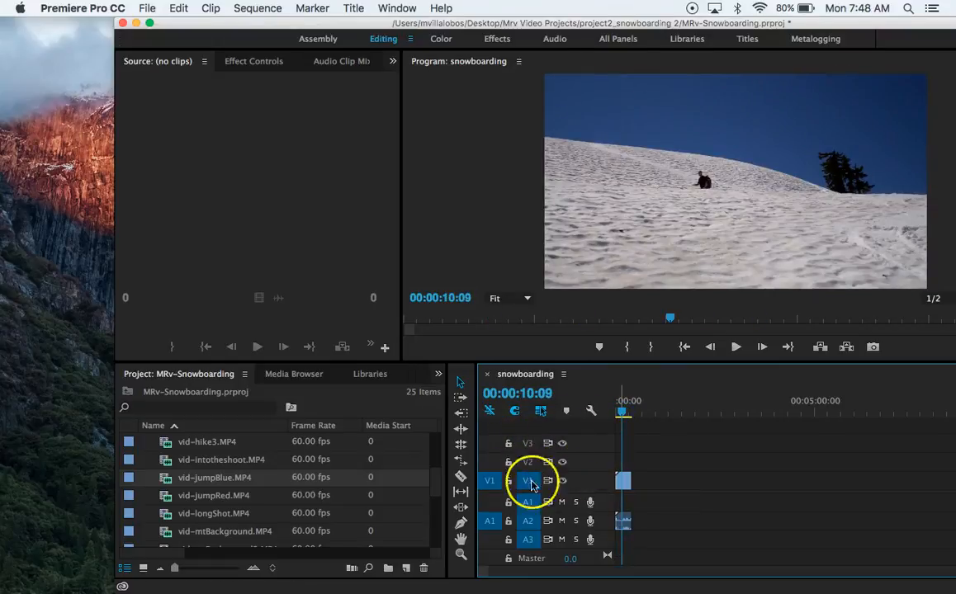
left_click_drag(603, 491, 600, 485)
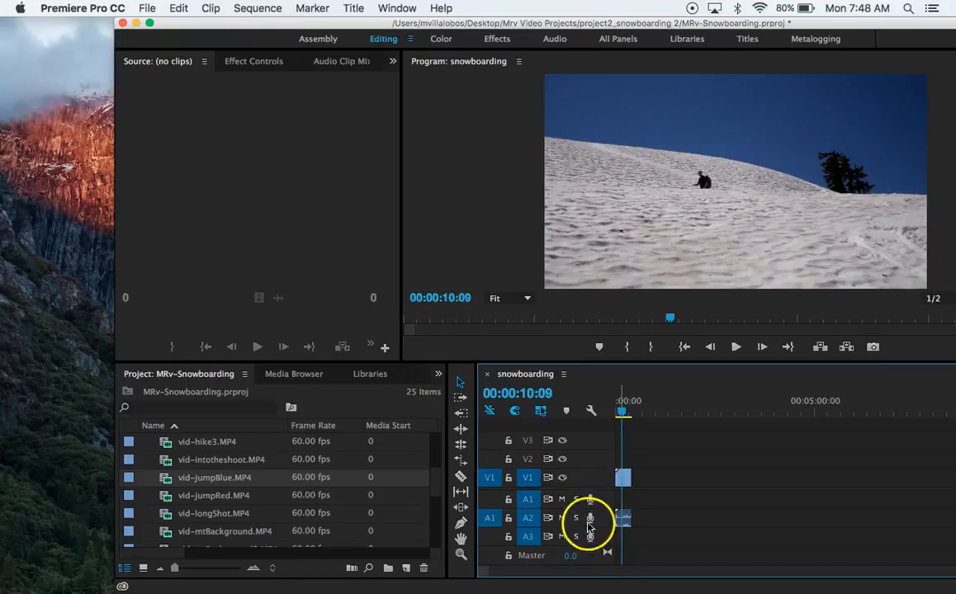
left_click_drag(625, 407, 603, 410)
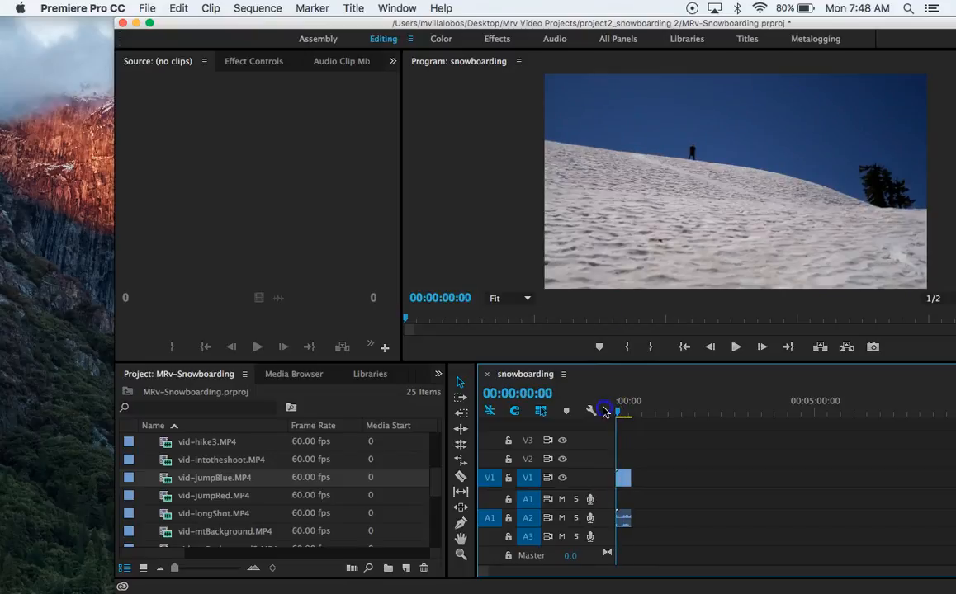
Place interview.wav on audio track A1 at the start of the sequence and mute audio track A2
scroll(277, 480, "down", 6)
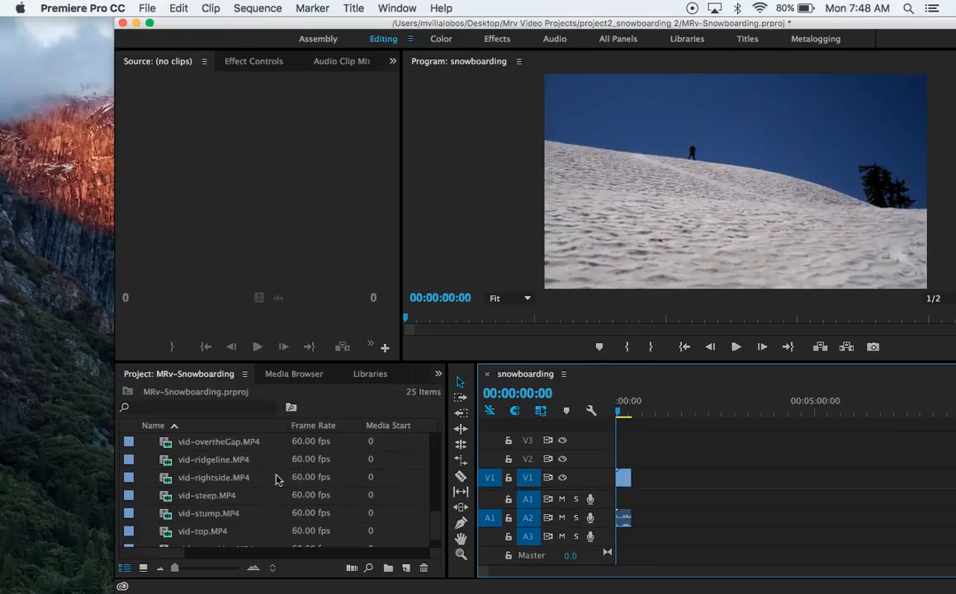
scroll(277, 481, "up", 10)
scroll(277, 481, "right", 1)
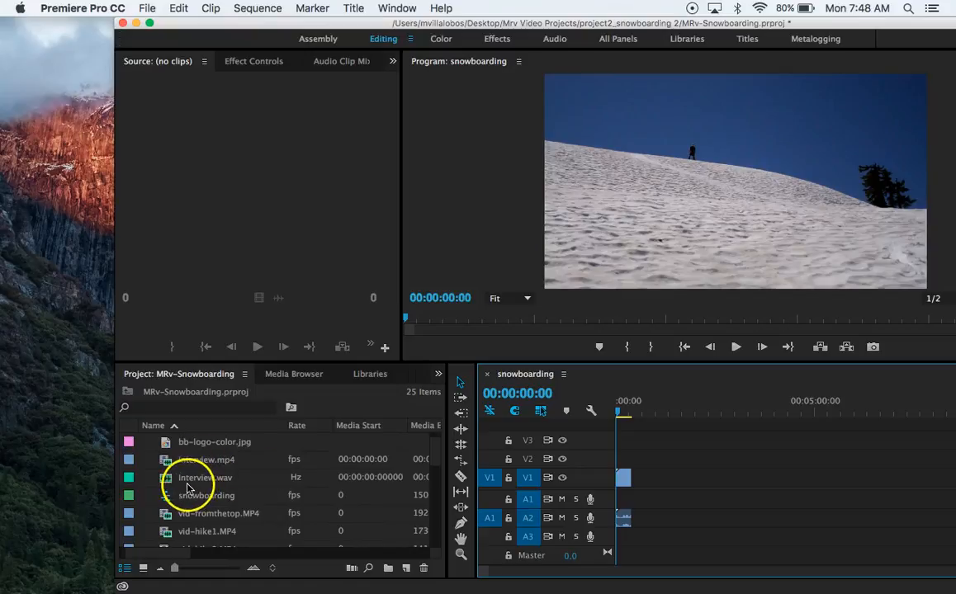
left_click(188, 485)
left_click(177, 481)
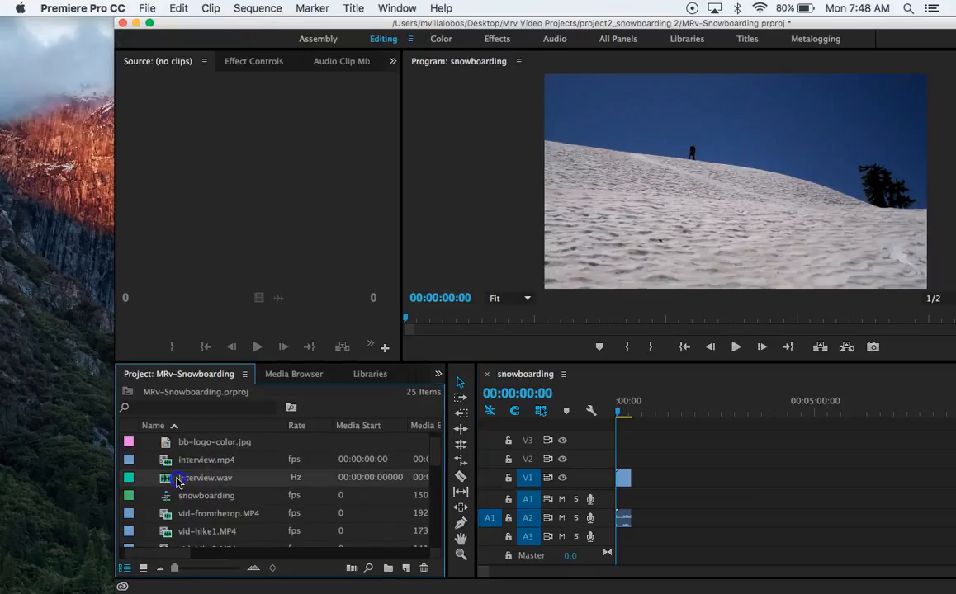
left_click_drag(237, 475, 617, 500)
left_click(623, 413)
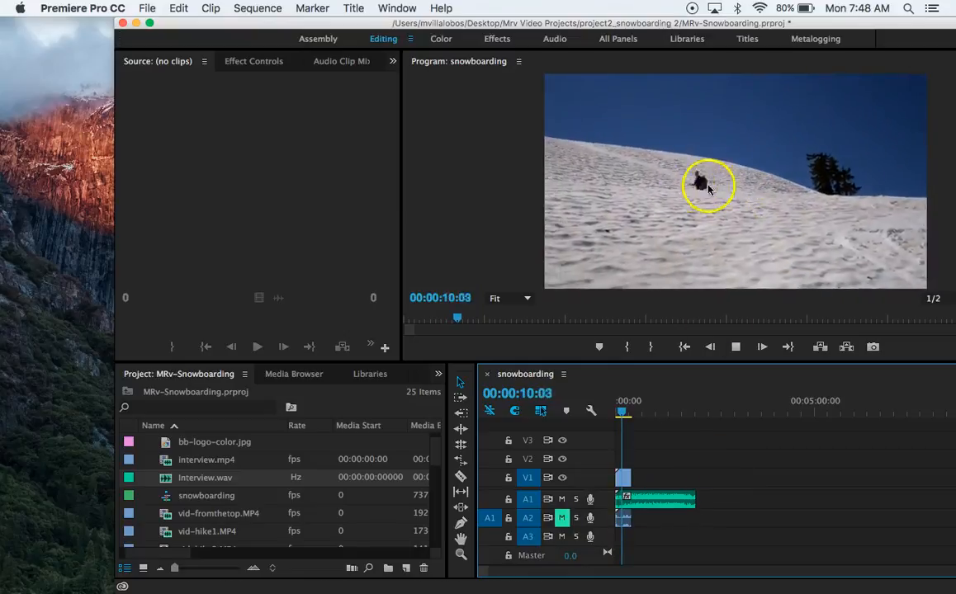
Select the vid-jumpBlue.MP4 clip in the sequence and zoom the timeline in so the whole interview audio fits
left_click(624, 518)
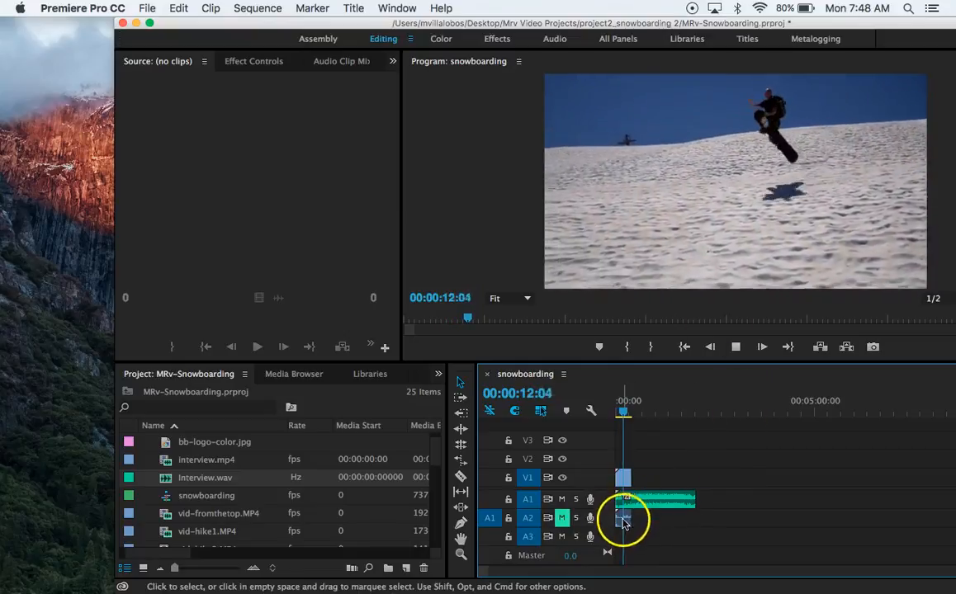
key("equal")
key("equal")
key("equal")
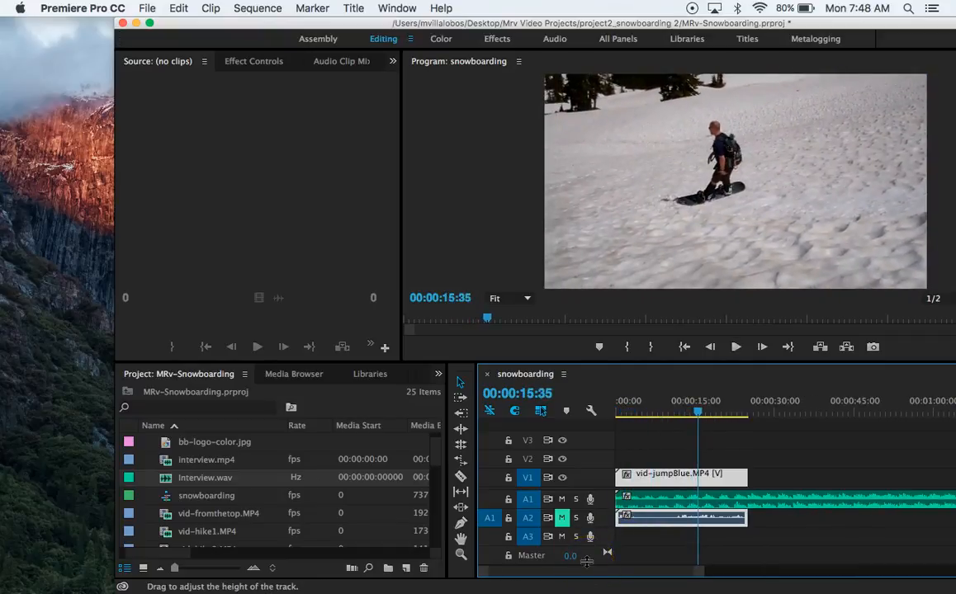
left_click_drag(692, 573, 800, 569)
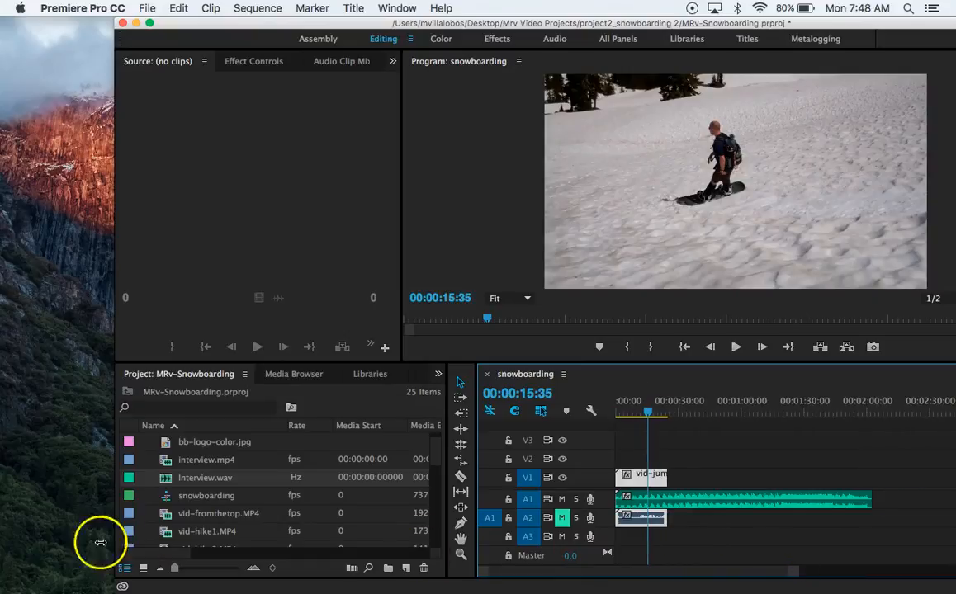